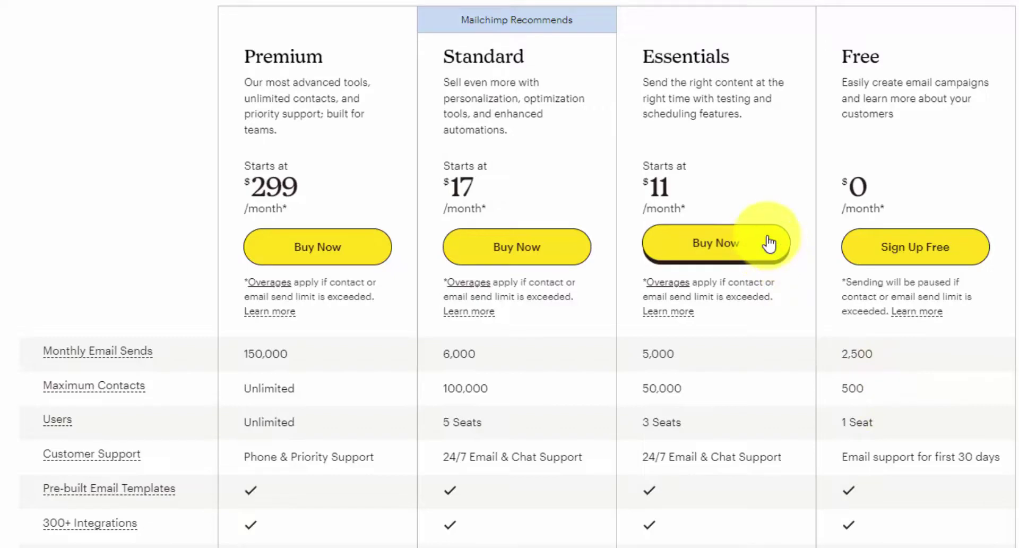
{"action": "scroll", "coordinate": [770, 244], "scroll_direction": "down", "scroll_amount": 5}
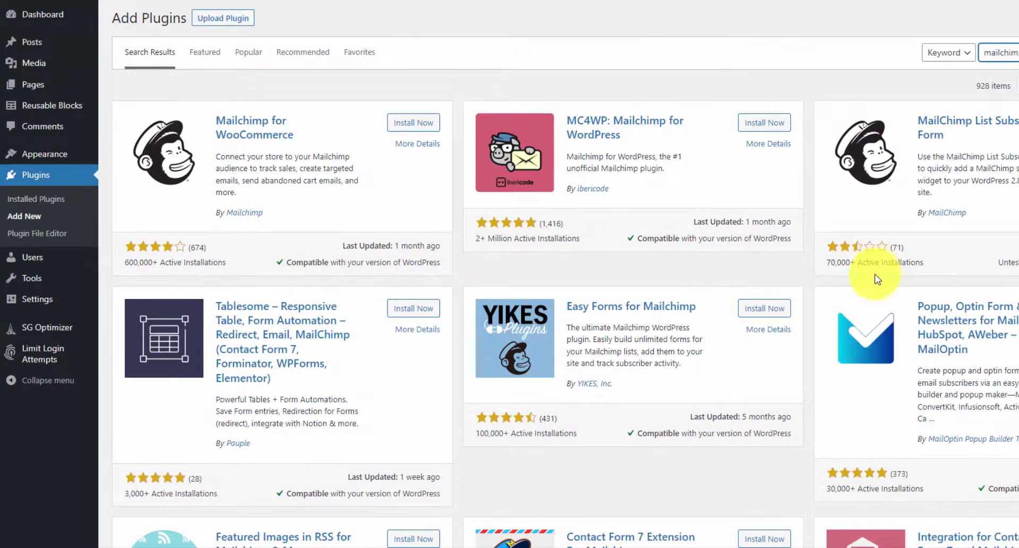
{"action": "scroll", "coordinate": [875, 274], "scroll_direction": "down", "scroll_amount": 4}
{"action": "scroll", "coordinate": [875, 273], "scroll_direction": "up", "scroll_amount": 4}
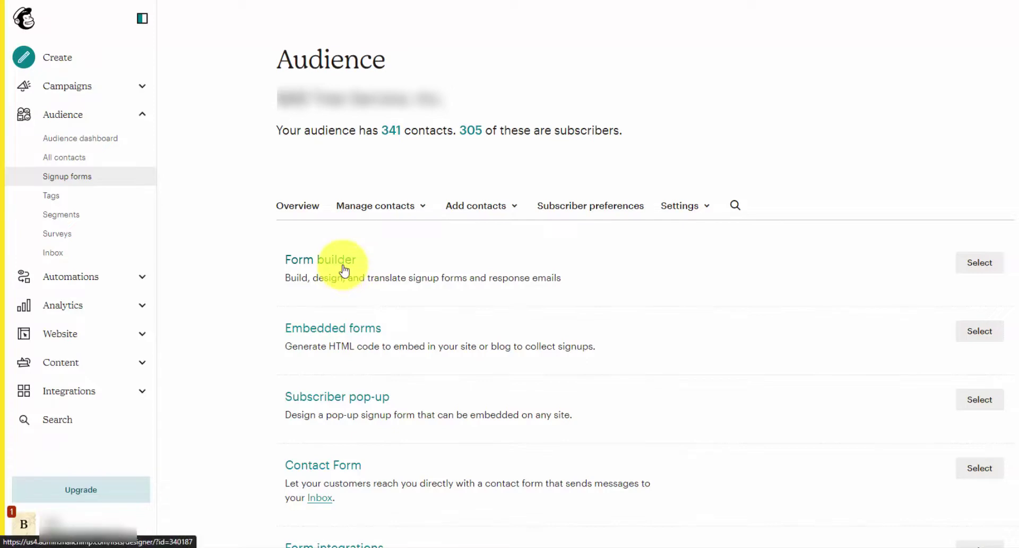
- Open the Mailchimp embedded form builder and add the Name or Business field to the signup form
{"action": "left_click", "coordinate": [377, 331]}
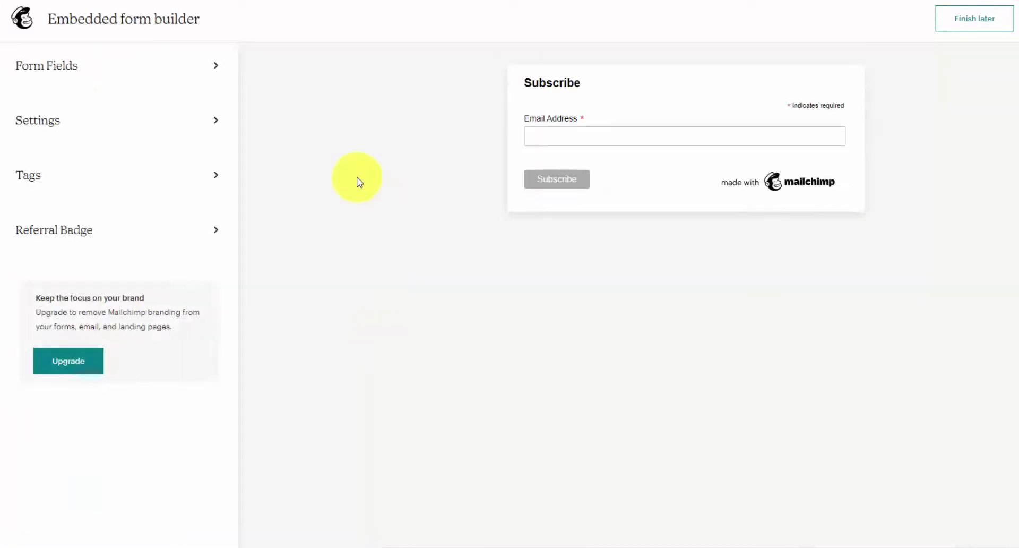
{"action": "left_click", "coordinate": [216, 70]}
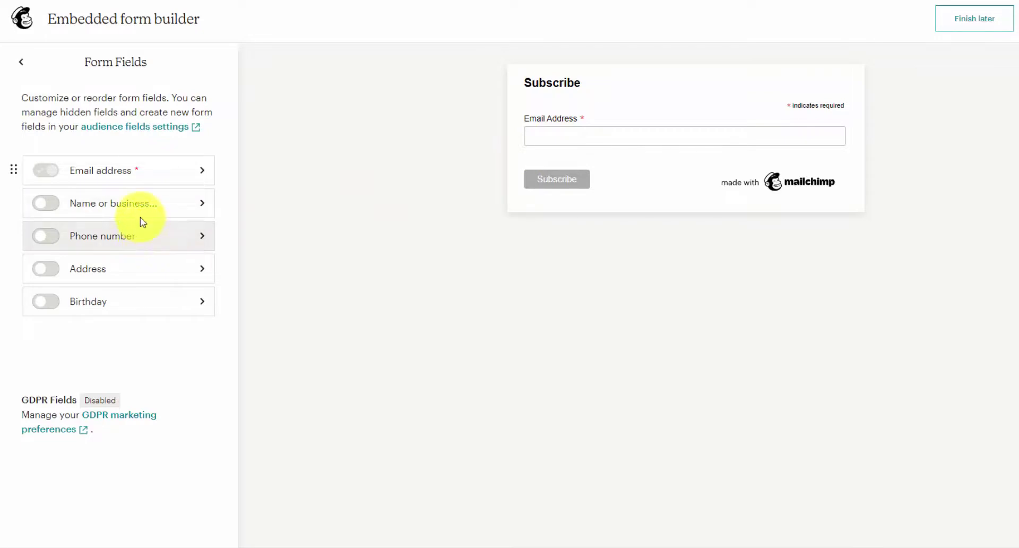
{"action": "left_click", "coordinate": [47, 207]}
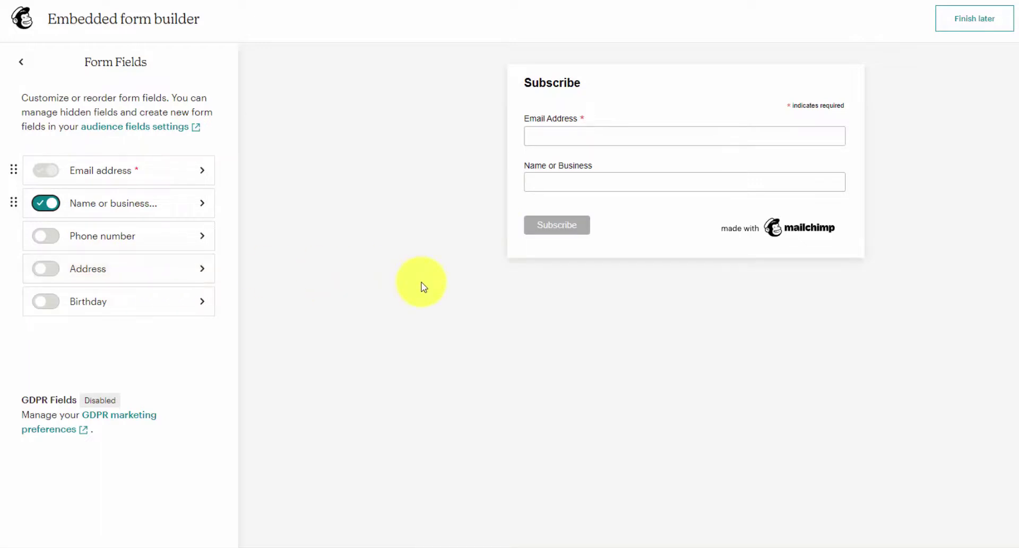
{"action": "left_click", "coordinate": [21, 62]}
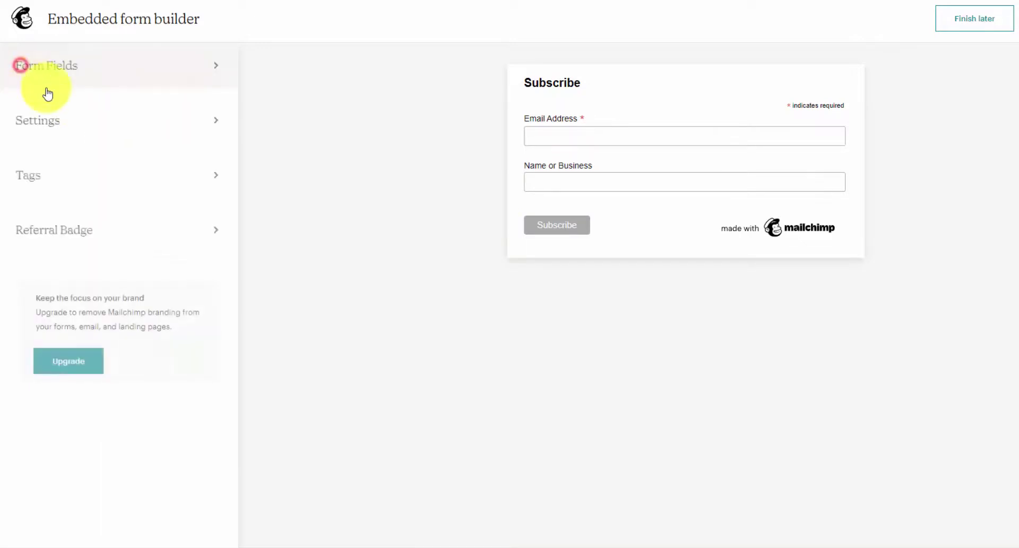
- Disable all Javascript in the embedded form's settings
{"action": "left_click", "coordinate": [153, 132]}
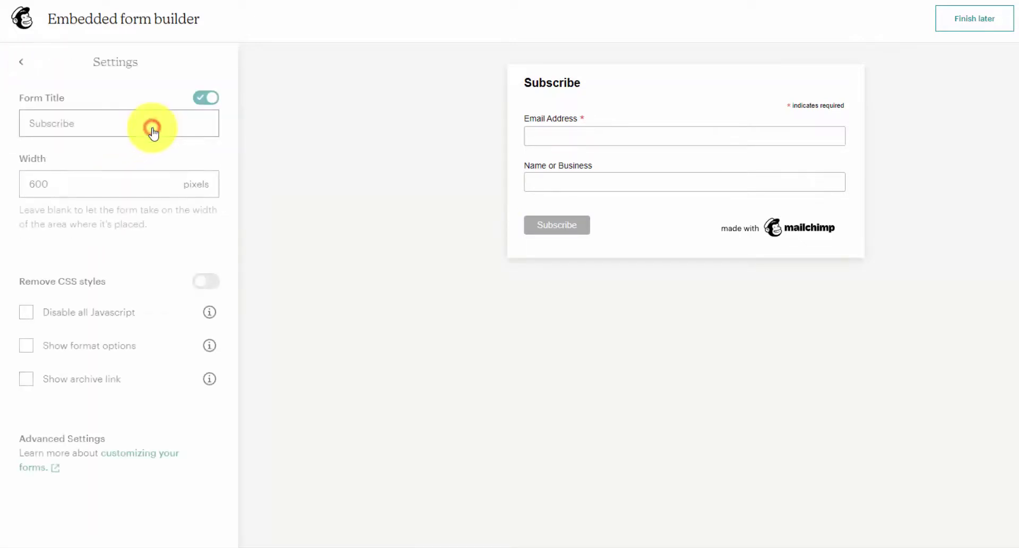
{"action": "left_click", "coordinate": [100, 314]}
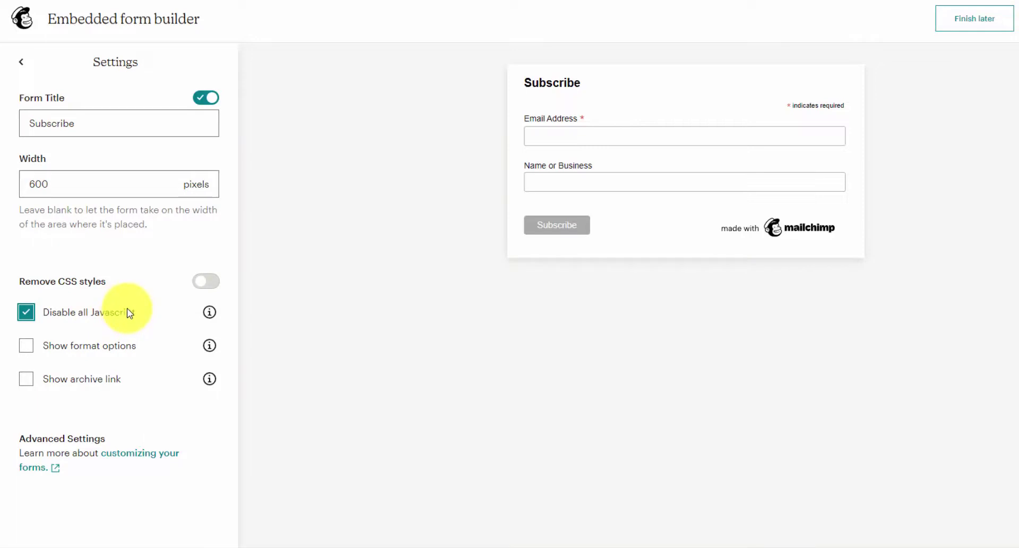
{"action": "left_click", "coordinate": [28, 61]}
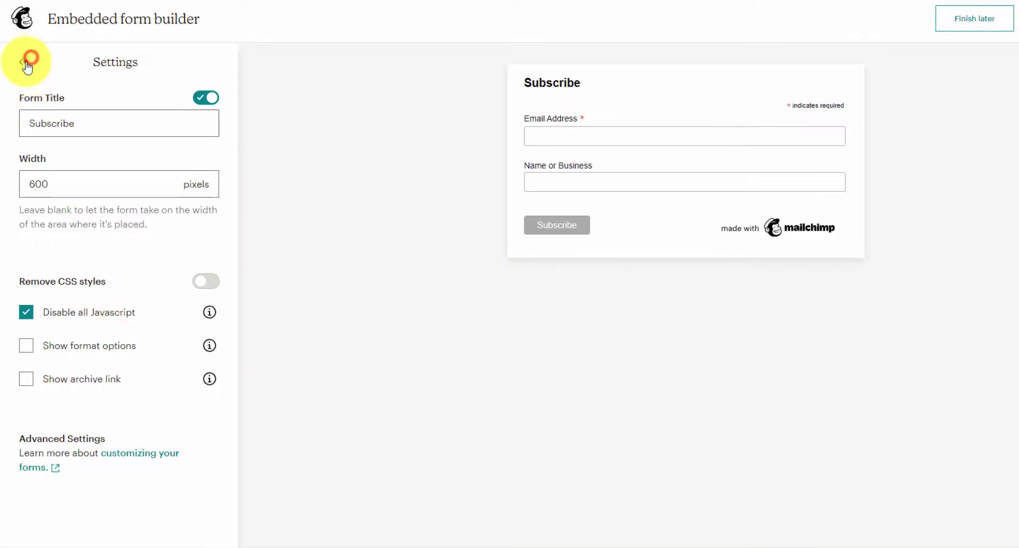
- Set the form to tag its contacts automatically with the Customer tag
{"action": "left_click", "coordinate": [192, 186]}
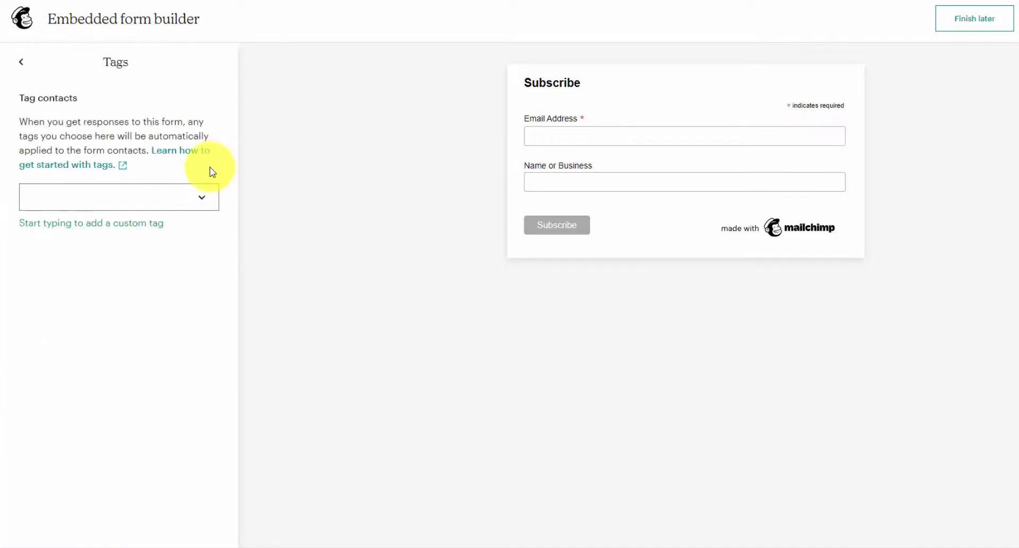
{"action": "left_click", "coordinate": [194, 197]}
{"action": "left_click", "coordinate": [142, 220]}
{"action": "left_click", "coordinate": [155, 184]}
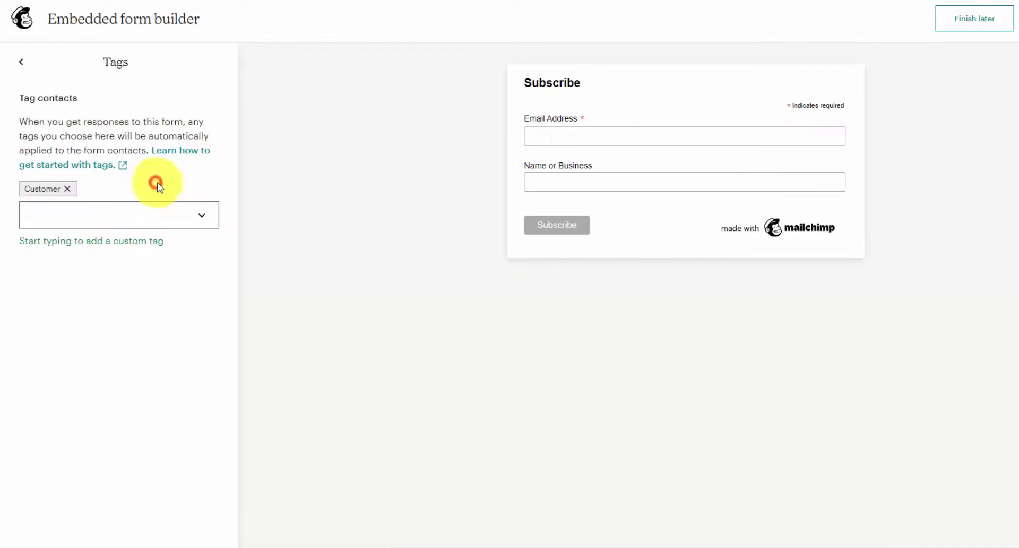
{"action": "left_click", "coordinate": [27, 69]}
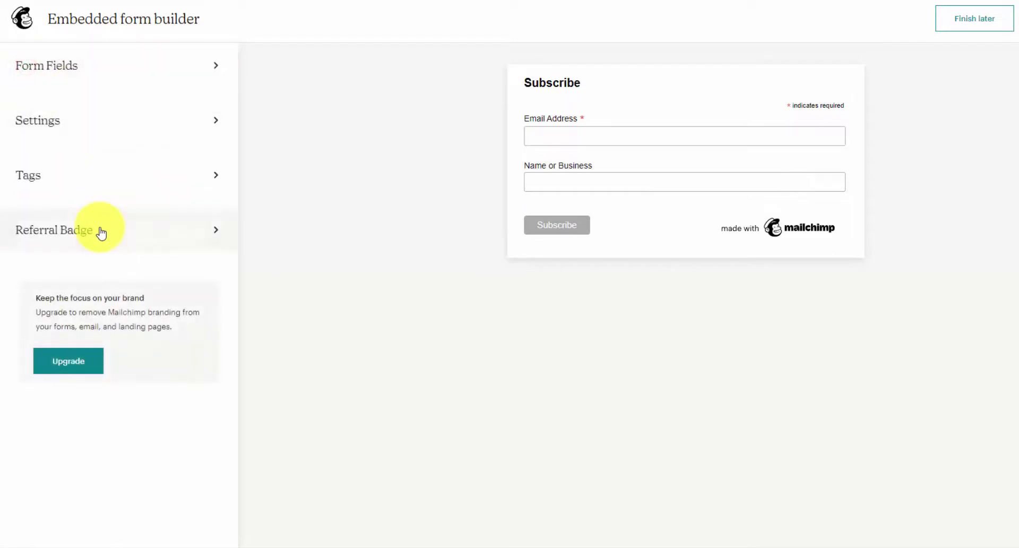
- Review the referral badge options and generate the embed code for the finished form
{"action": "left_click", "coordinate": [141, 230]}
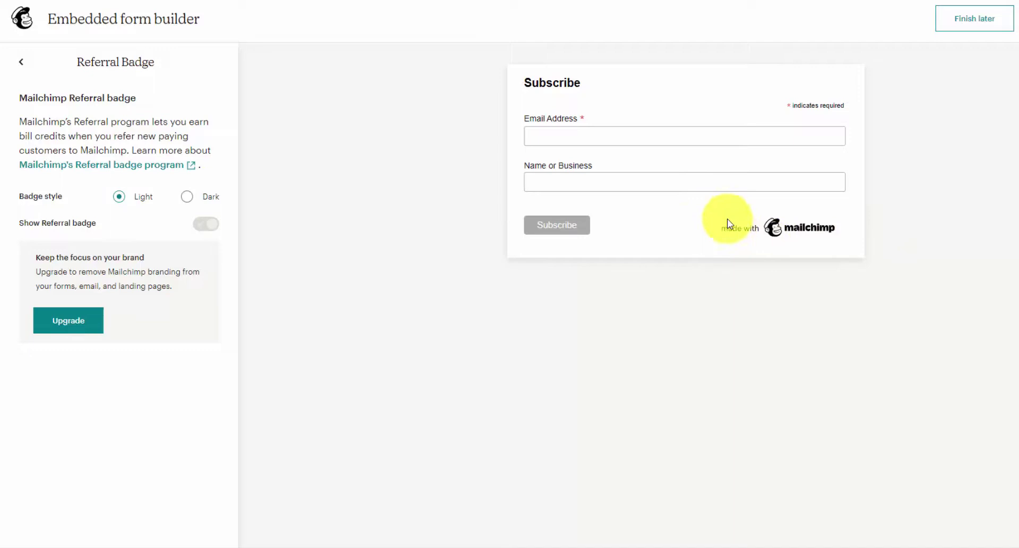
{"action": "left_click", "coordinate": [27, 69]}
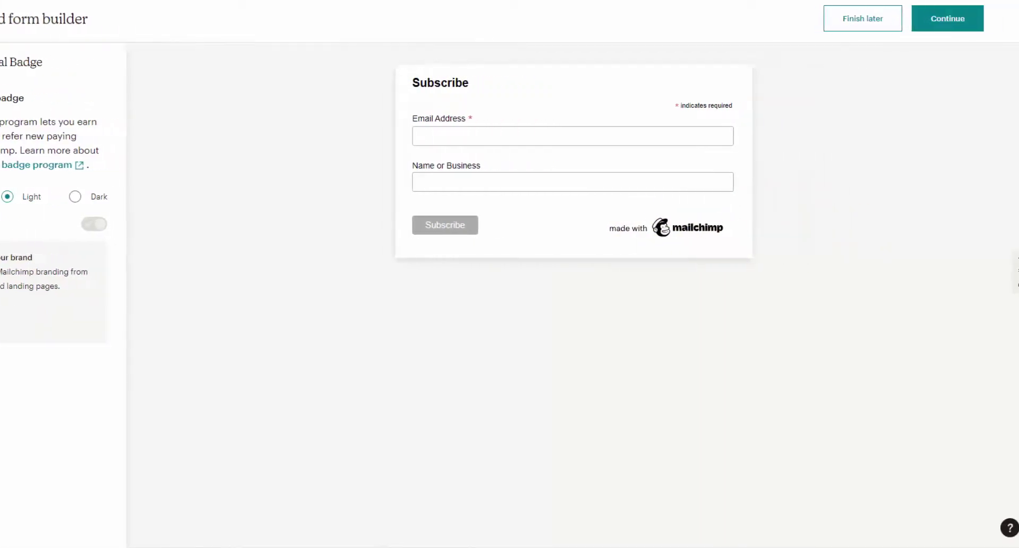
{"action": "left_click", "coordinate": [937, 23]}
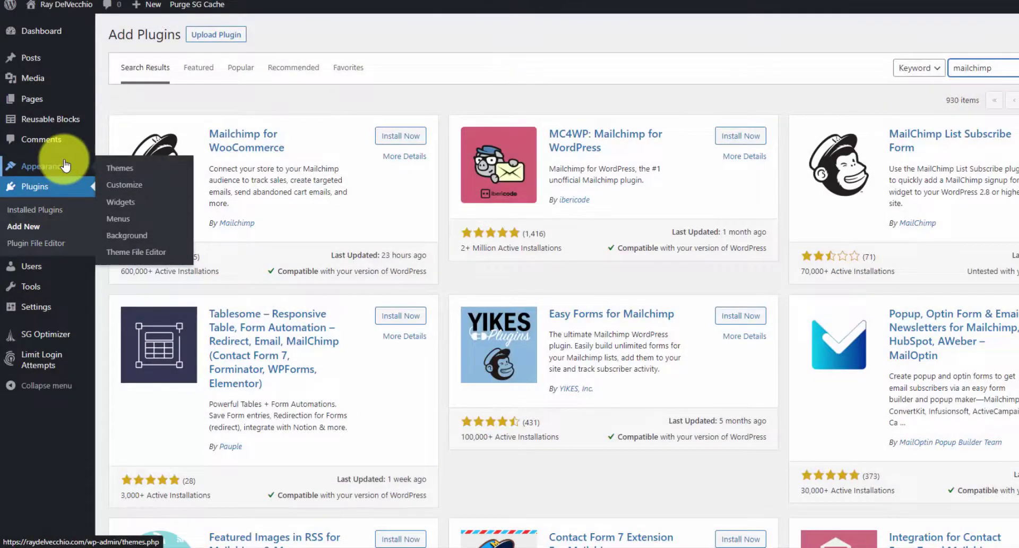
- In WordPress, open the child theme's functions.php in the Theme File Editor and examine its existing functions
{"action": "left_click", "coordinate": [139, 250]}
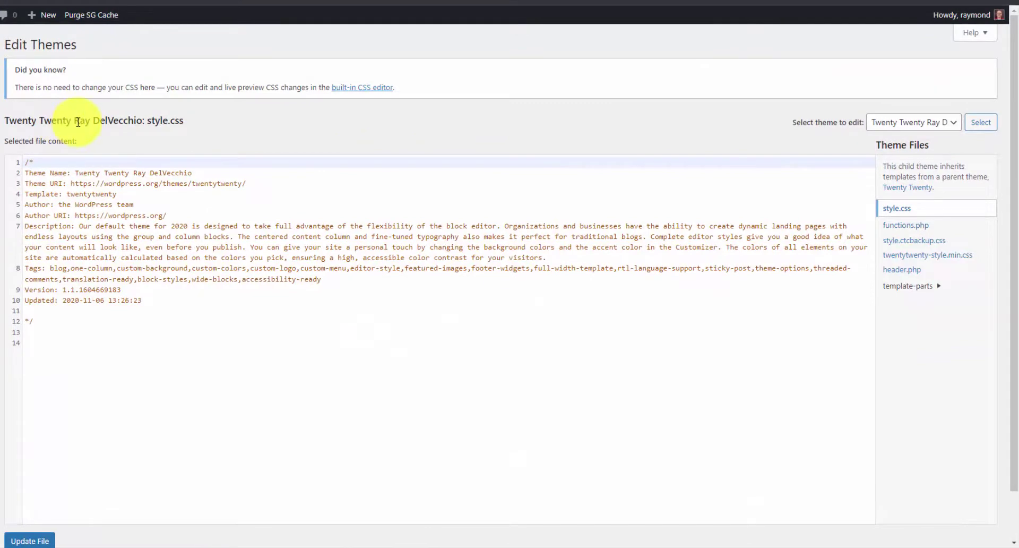
{"action": "left_click", "coordinate": [927, 228]}
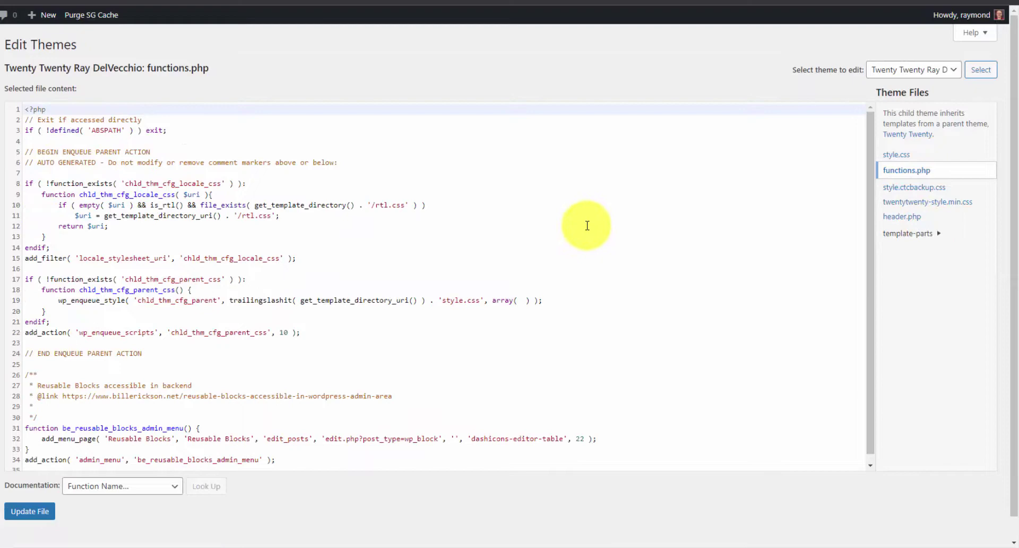
{"action": "left_click", "coordinate": [315, 334]}
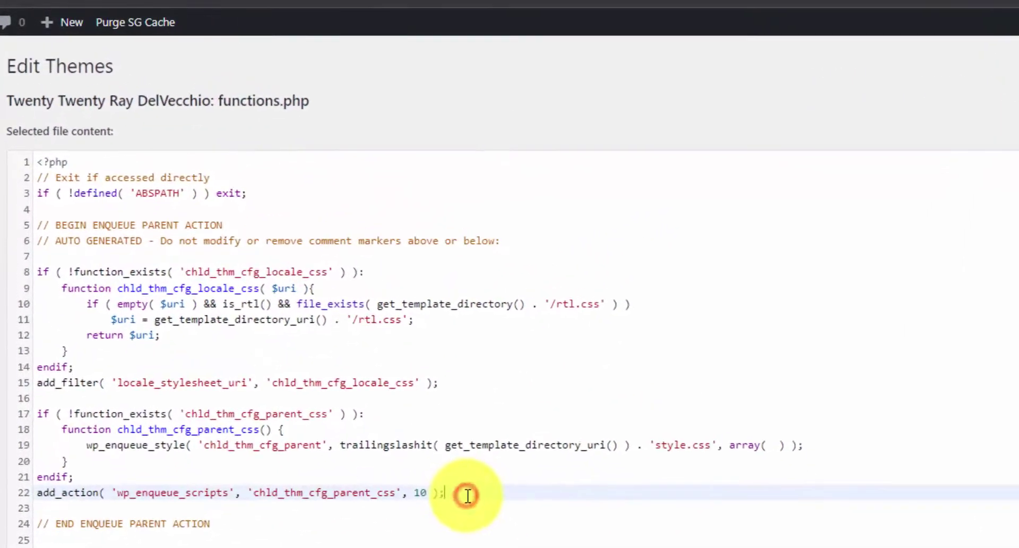
{"action": "left_click_drag", "start_coordinate": [467, 495], "coordinate": [30, 228]}
{"action": "left_click", "coordinate": [457, 528]}
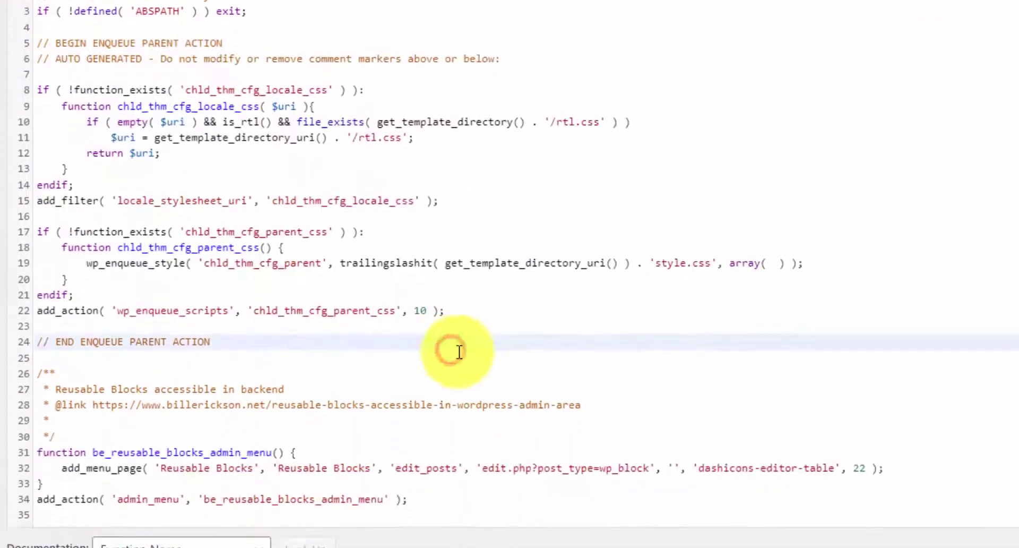
{"action": "left_click_drag", "start_coordinate": [469, 502], "coordinate": [5, 457]}
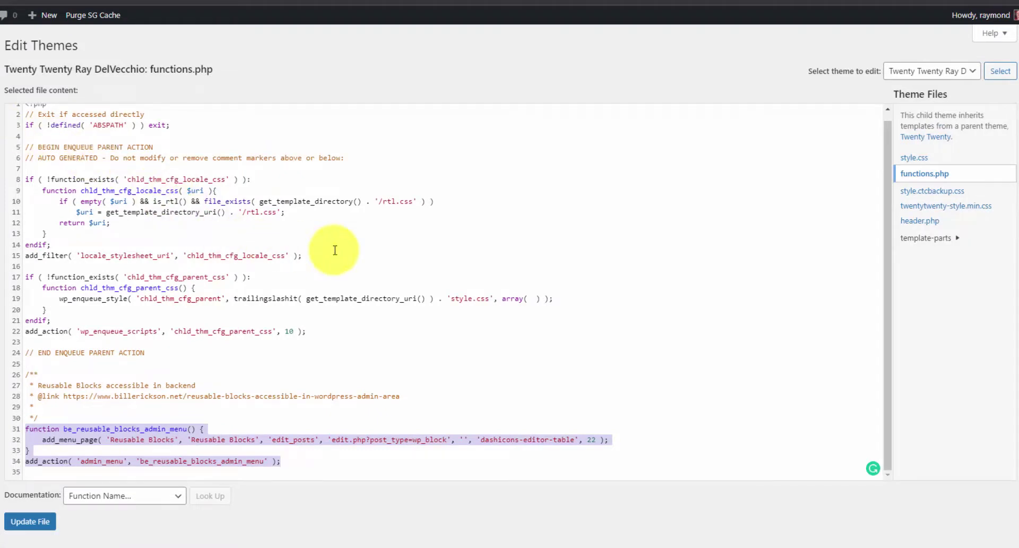
{"action": "scroll", "coordinate": [319, 345], "scroll_direction": "down", "scroll_amount": 1}
{"action": "left_click", "coordinate": [304, 437]}
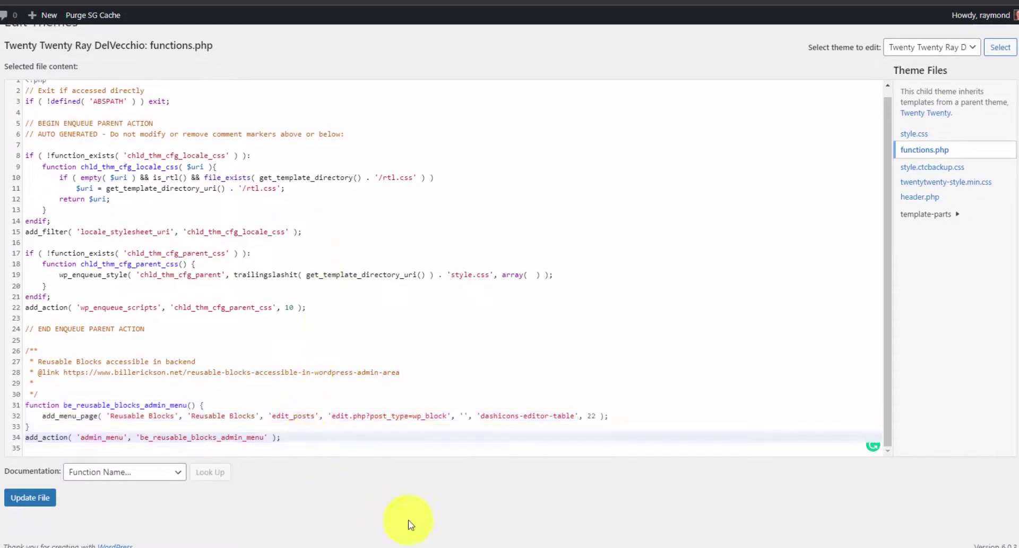
- Switch to the code editor and copy the whole signup_shortcode snippet, leaving out its opening <?php line
{"action": "left_click", "coordinate": [432, 546]}
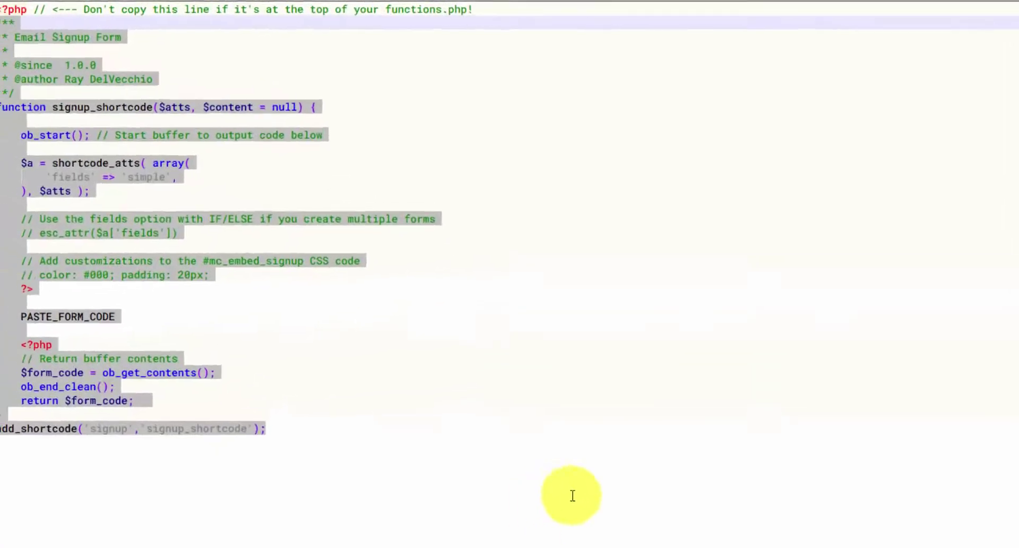
{"action": "left_click", "coordinate": [524, 486]}
{"action": "left_click", "coordinate": [401, 500]}
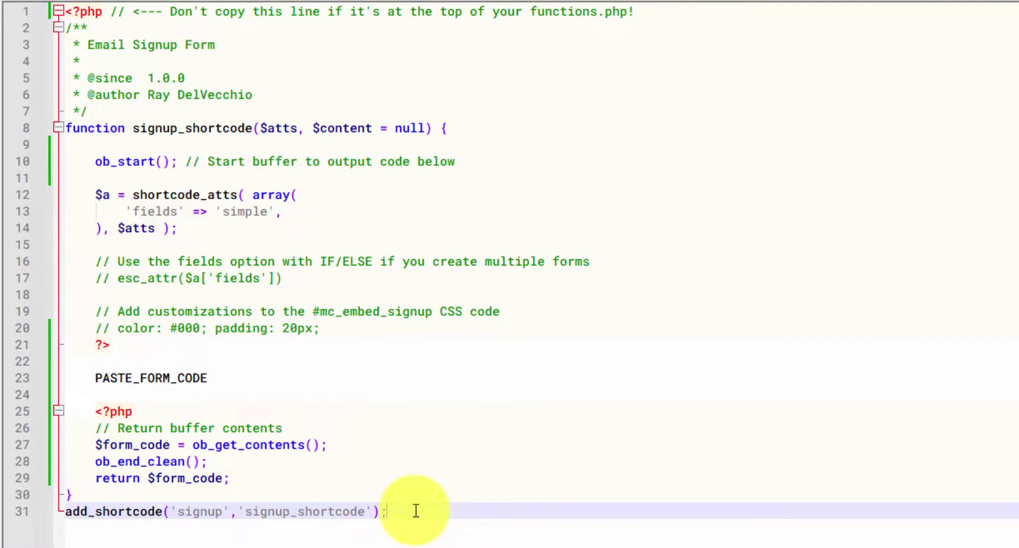
{"action": "left_click_drag", "start_coordinate": [416, 511], "coordinate": [98, 15]}
{"action": "key", "text": "ctrl+c"}
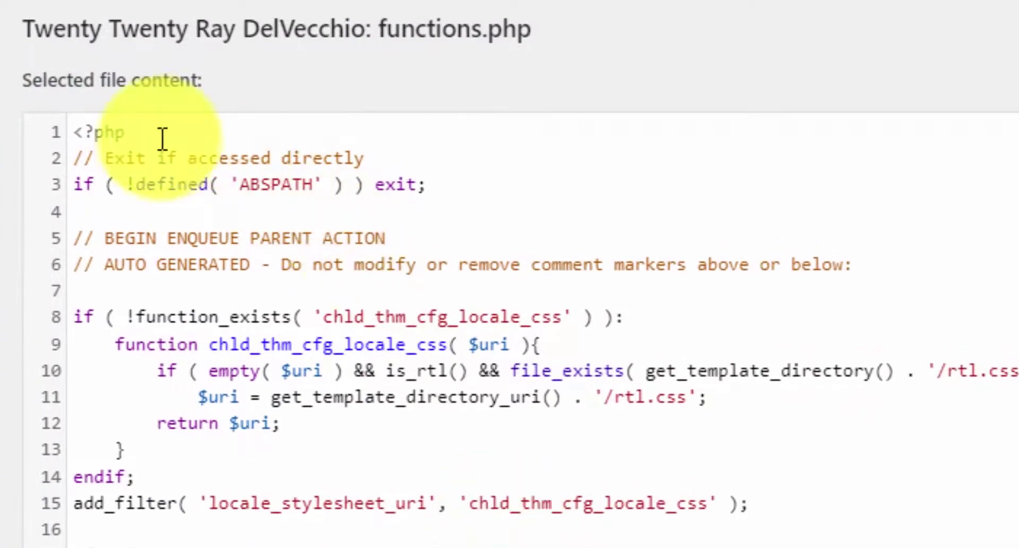
- Paste the signup shortcode snippet on a new line at the end of functions.php in WordPress
{"action": "left_click_drag", "start_coordinate": [152, 131], "coordinate": [77, 132]}
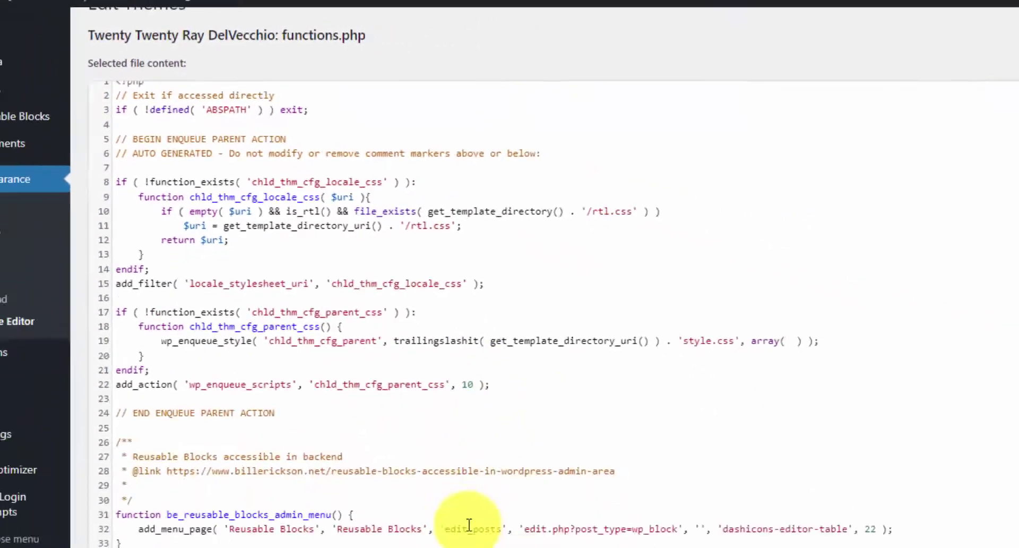
{"action": "left_click", "coordinate": [470, 547]}
{"action": "key", "text": "Return"}
{"action": "key", "text": "ctrl+v"}
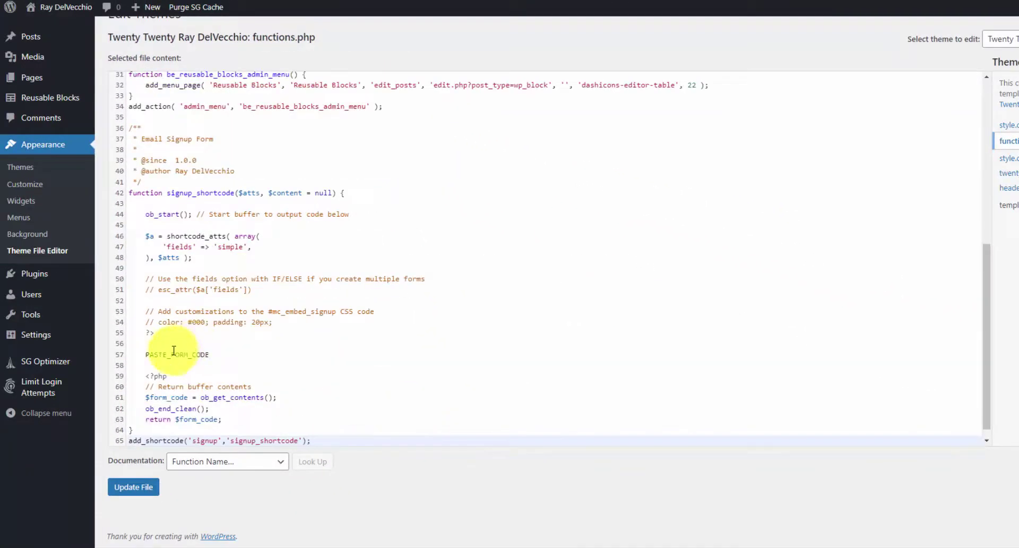
- Replace the PASTE_FORM_CODE placeholder with the embedded form code copied from Mailchimp
{"action": "double_click", "coordinate": [174, 353]}
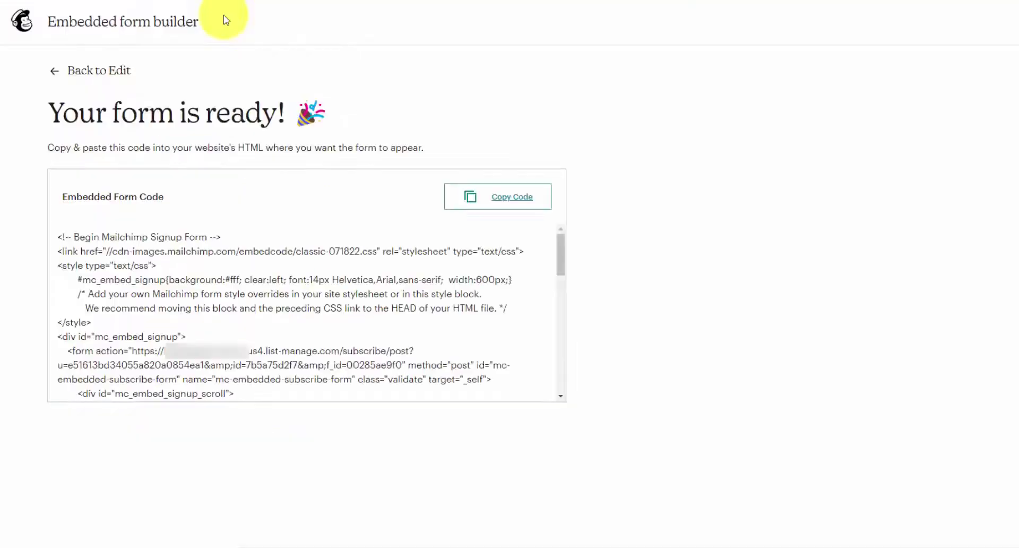
{"action": "left_click", "coordinate": [507, 196]}
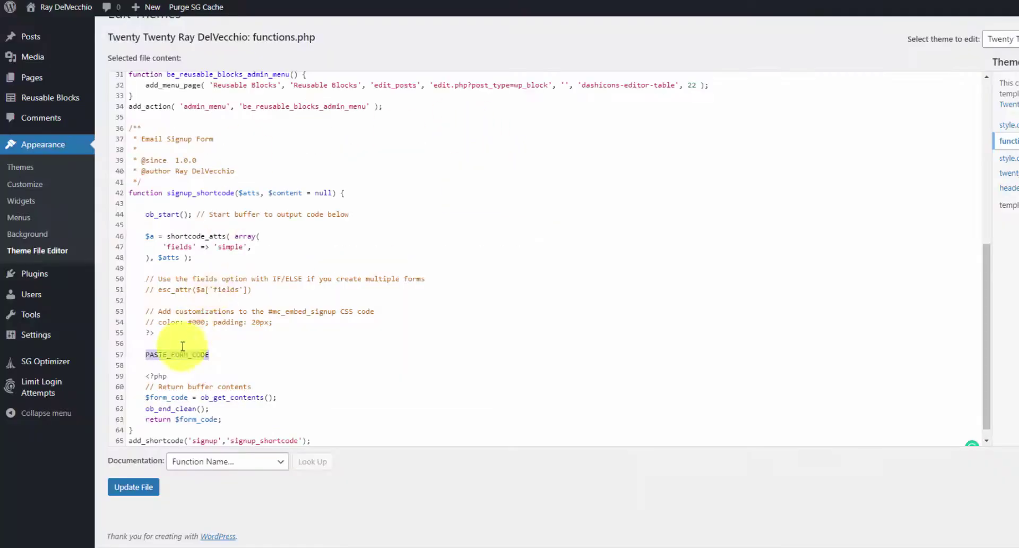
{"action": "key", "text": "ctrl+v"}
- Examine the signup_shortcode function in functions.php, including its name, fields attribute, 'simple' default, output buffer and add_shortcode call
{"action": "scroll", "coordinate": [203, 320], "scroll_direction": "up", "scroll_amount": 5}
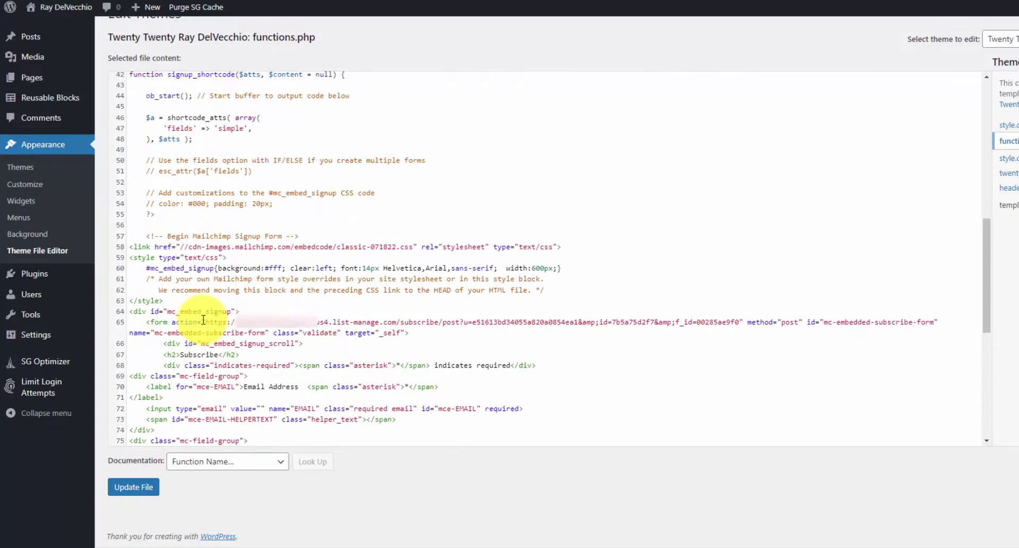
{"action": "scroll", "coordinate": [204, 320], "scroll_direction": "up", "scroll_amount": 2}
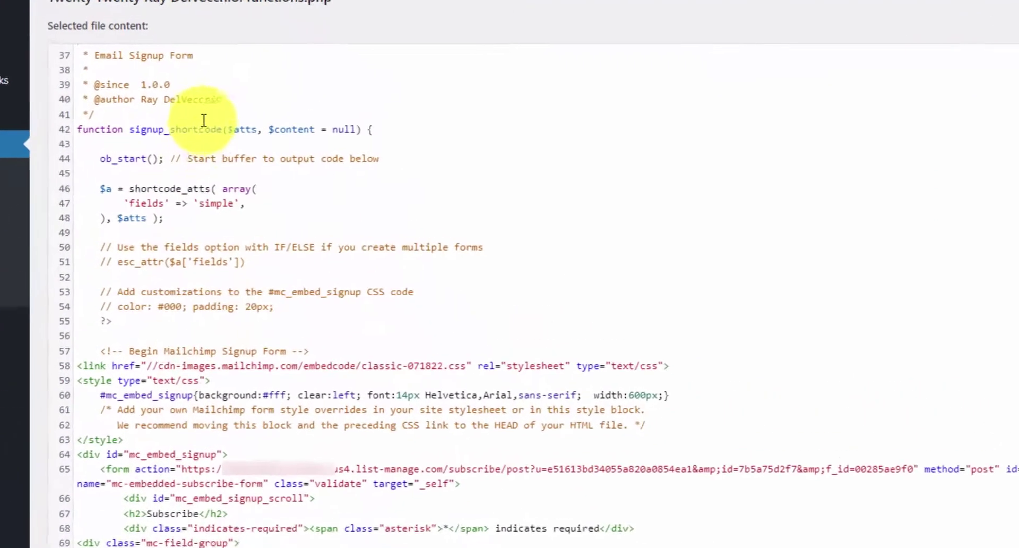
{"action": "double_click", "coordinate": [175, 128]}
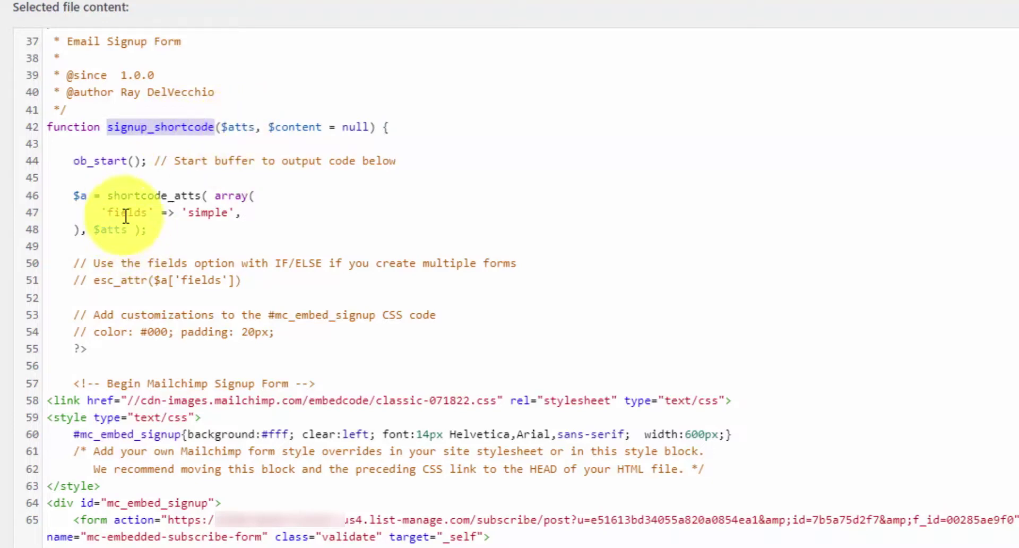
{"action": "left_click_drag", "start_coordinate": [146, 230], "coordinate": [36, 196]}
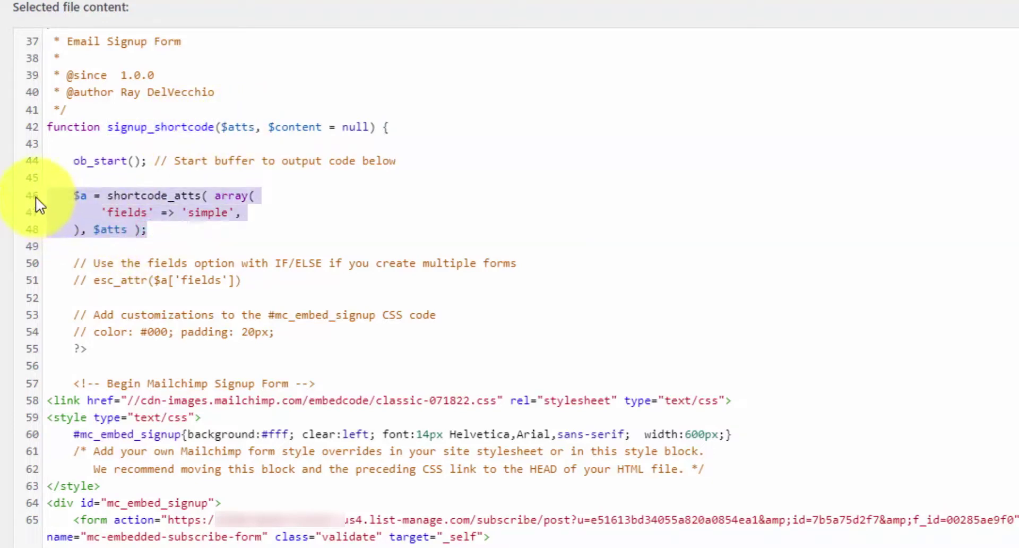
{"action": "left_click", "coordinate": [132, 213]}
{"action": "double_click", "coordinate": [211, 213]}
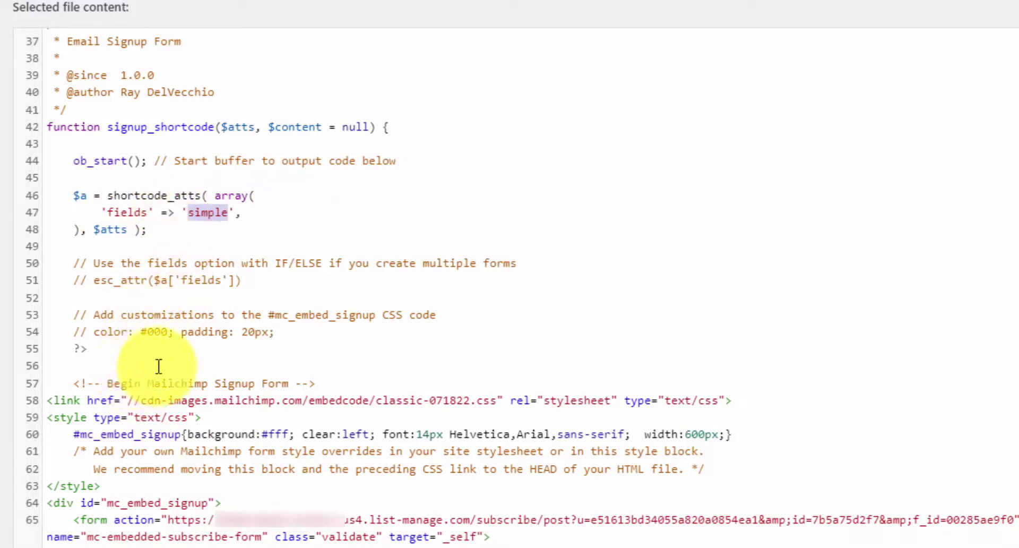
{"action": "scroll", "coordinate": [170, 359], "scroll_direction": "down", "scroll_amount": 12}
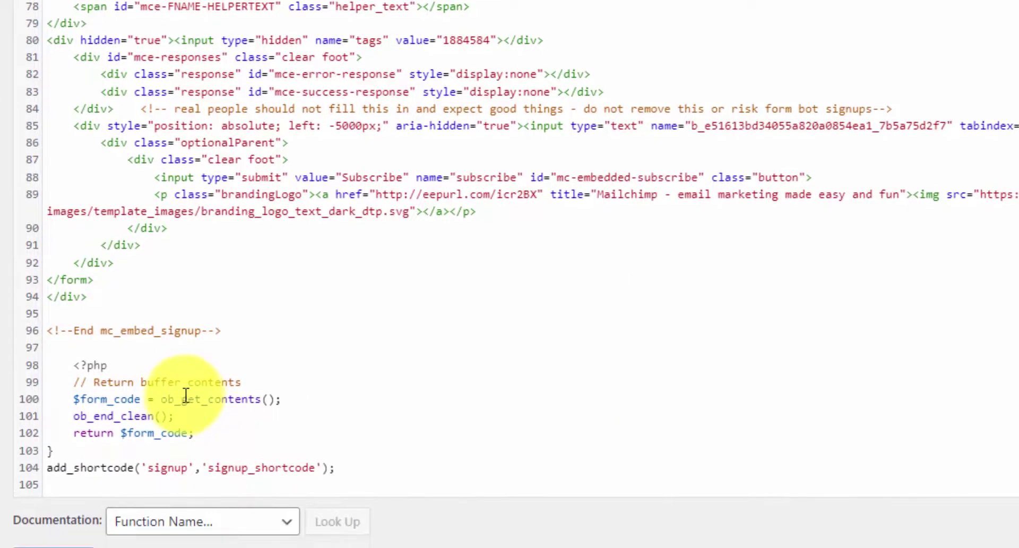
{"action": "left_click", "coordinate": [79, 468]}
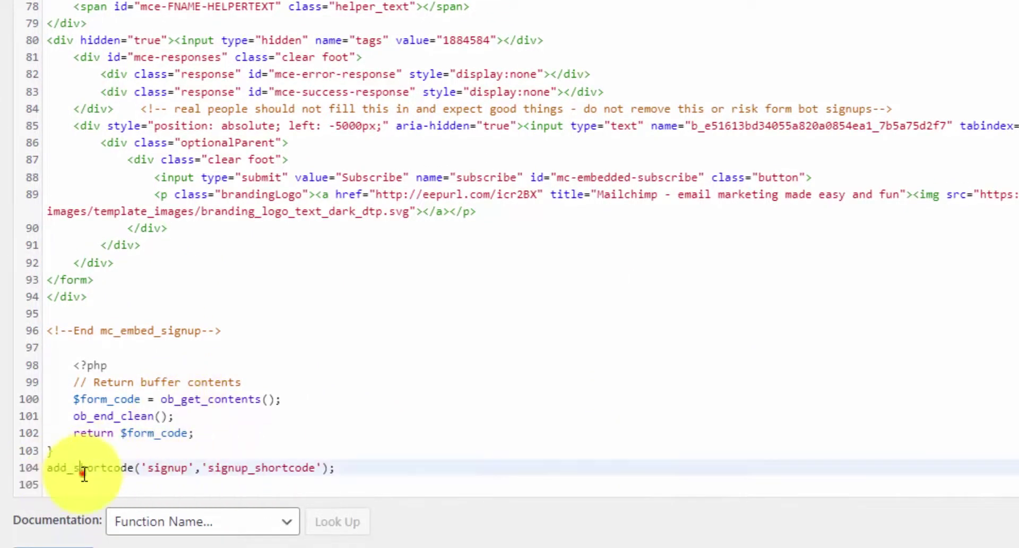
- Review the signup shortcode name and the embedded form code in functions.php, and save the file
{"action": "double_click", "coordinate": [165, 468]}
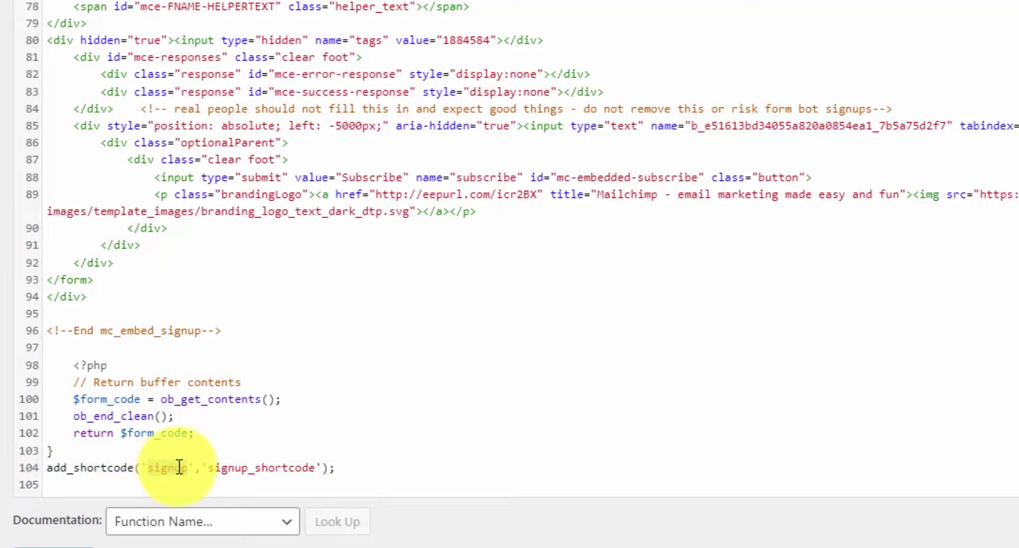
{"action": "scroll", "coordinate": [158, 467], "scroll_direction": "up", "scroll_amount": 3}
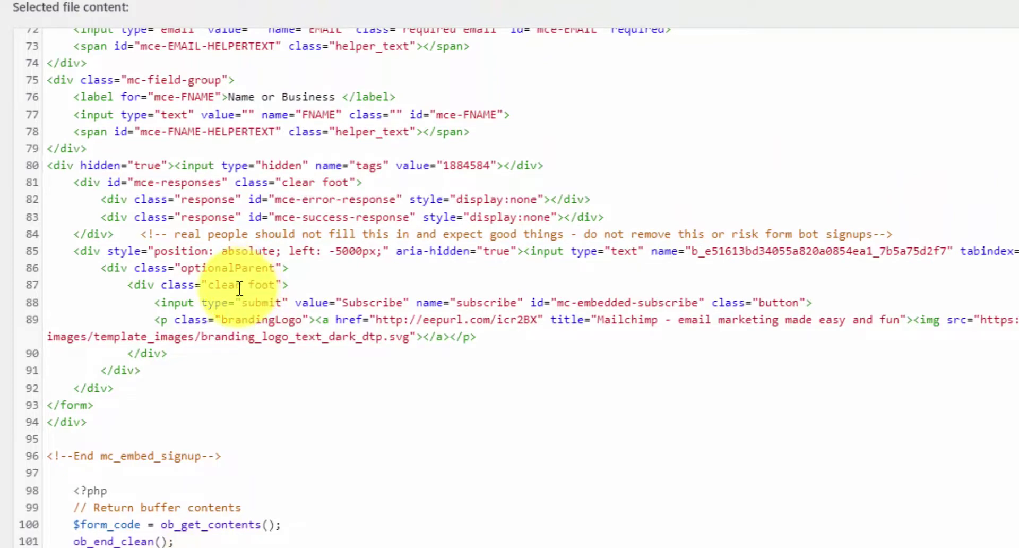
{"action": "scroll", "coordinate": [239, 288], "scroll_direction": "up", "scroll_amount": 9}
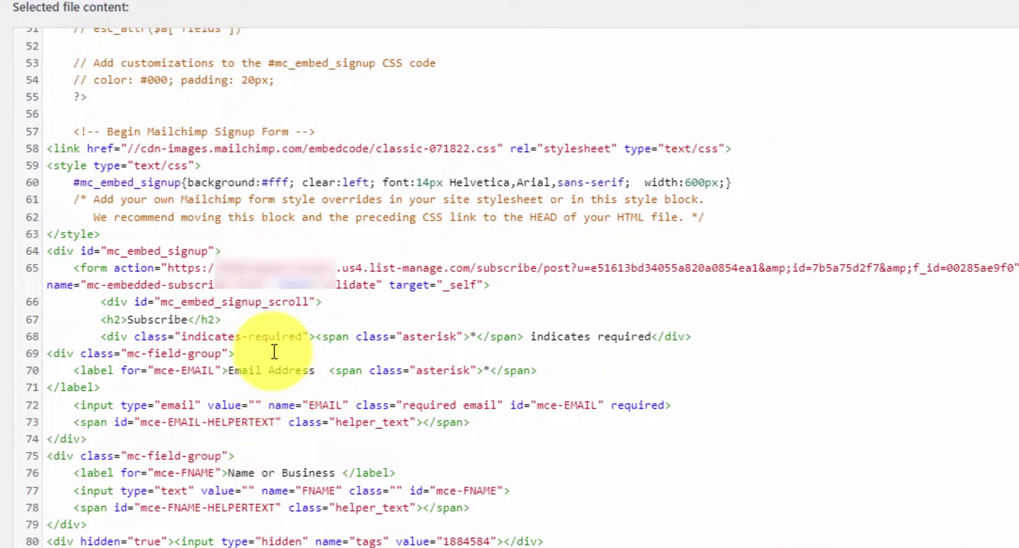
{"action": "scroll", "coordinate": [271, 345], "scroll_direction": "up", "scroll_amount": 2}
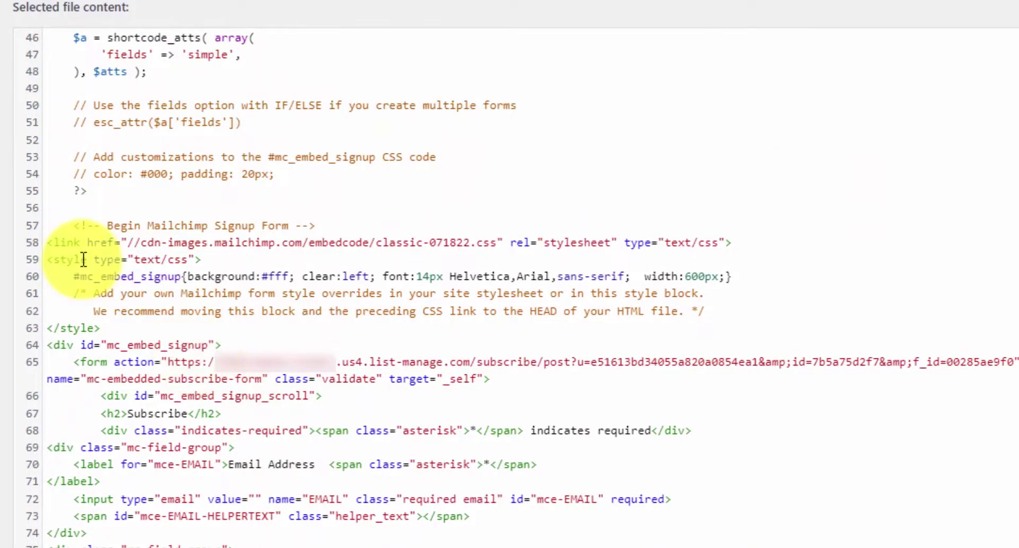
{"action": "scroll", "coordinate": [91, 256], "scroll_direction": "up", "scroll_amount": 2}
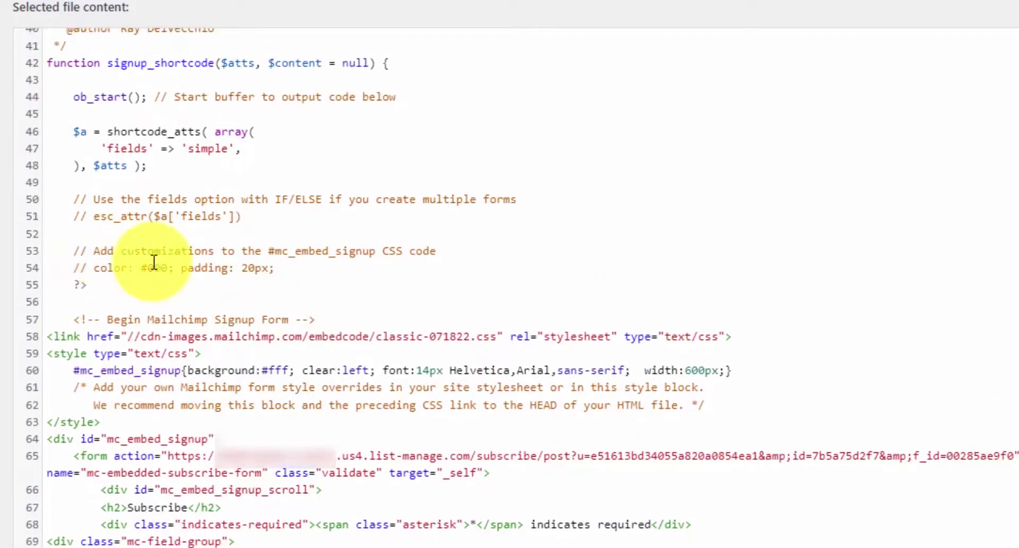
{"action": "scroll", "coordinate": [151, 342], "scroll_direction": "down", "scroll_amount": 4}
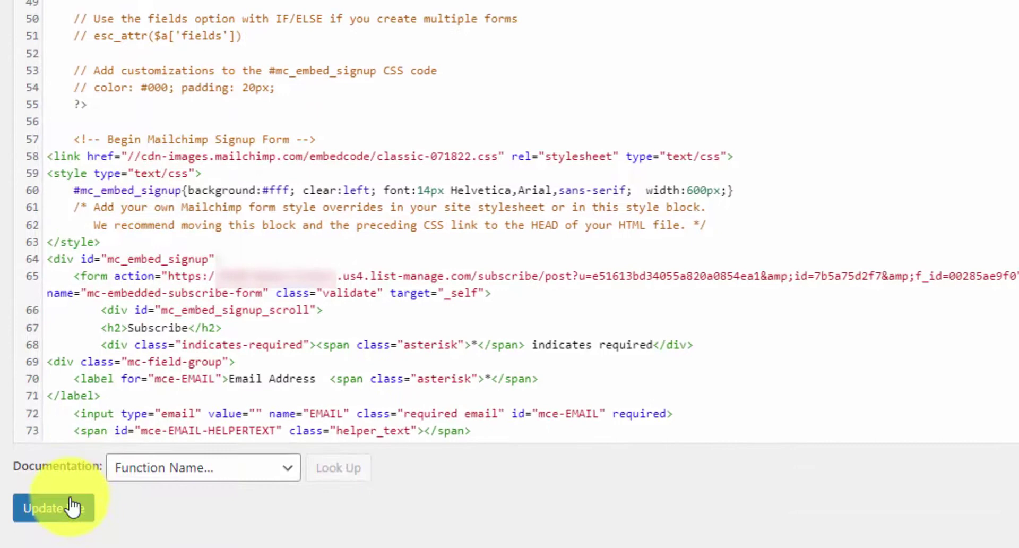
{"action": "left_click", "coordinate": [72, 511]}
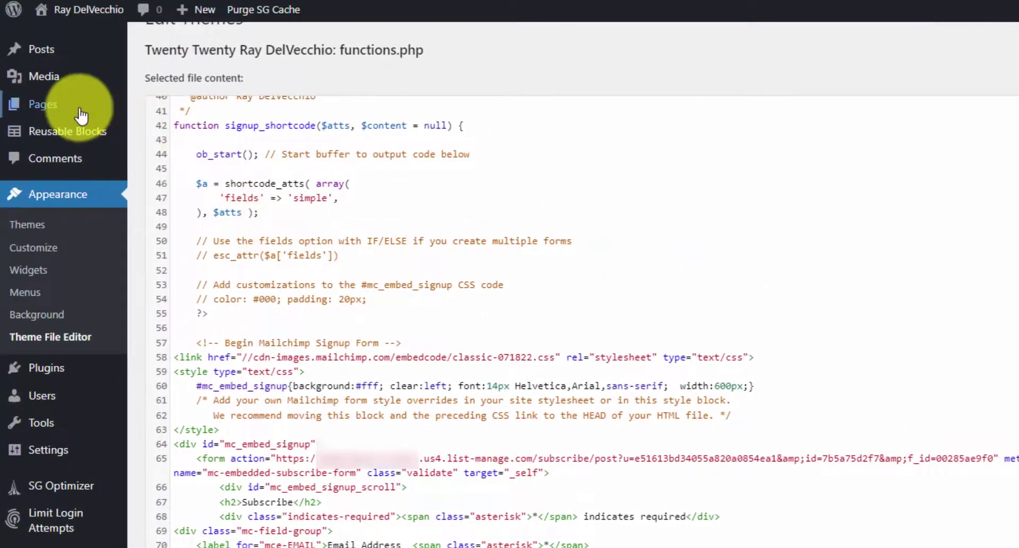
- Open the Image Post from the posts list for editing and select the [signup] text in its Shortcode block
{"action": "mouse_move", "coordinate": [53, 52]}
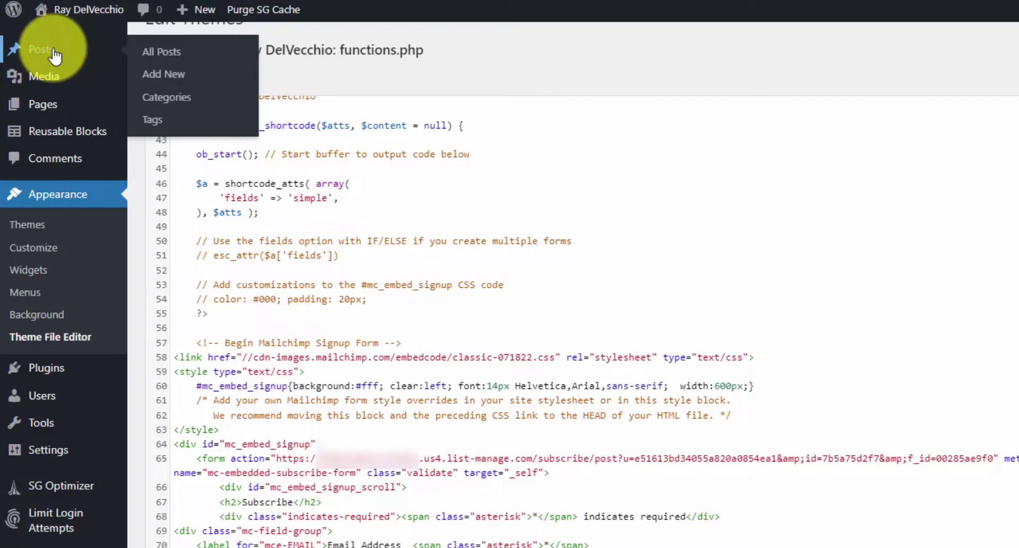
{"action": "left_click", "coordinate": [55, 53]}
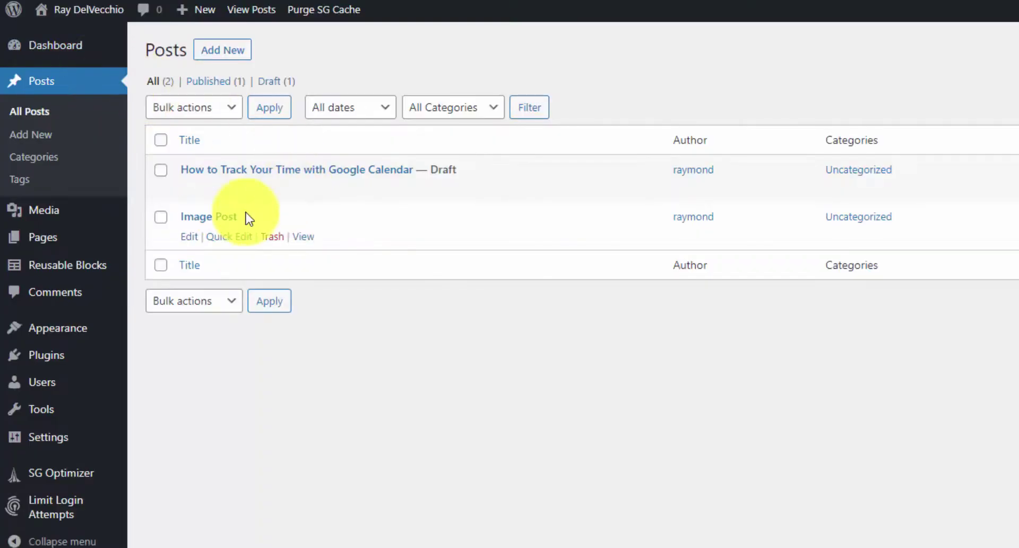
{"action": "left_click", "coordinate": [228, 216]}
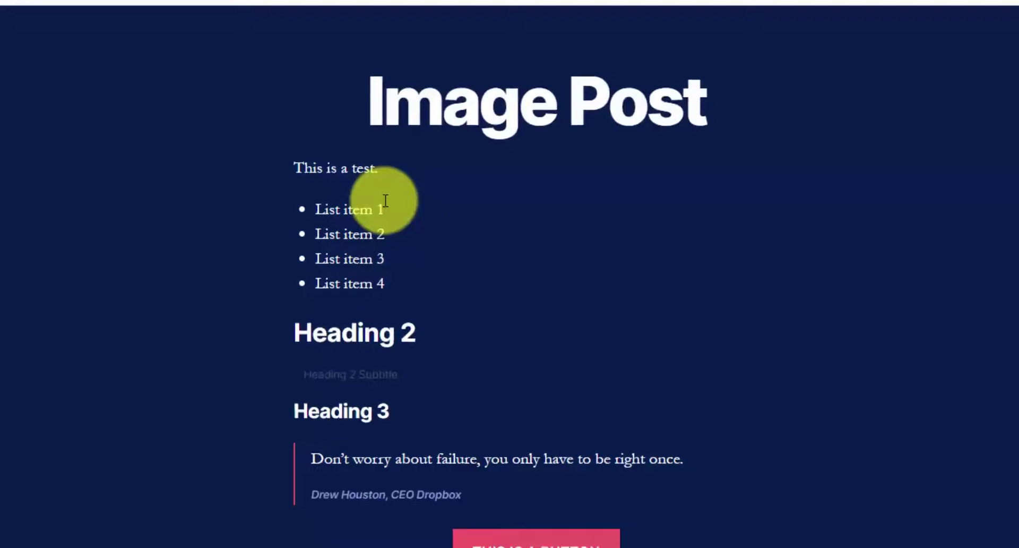
{"action": "triple_click", "coordinate": [353, 495]}
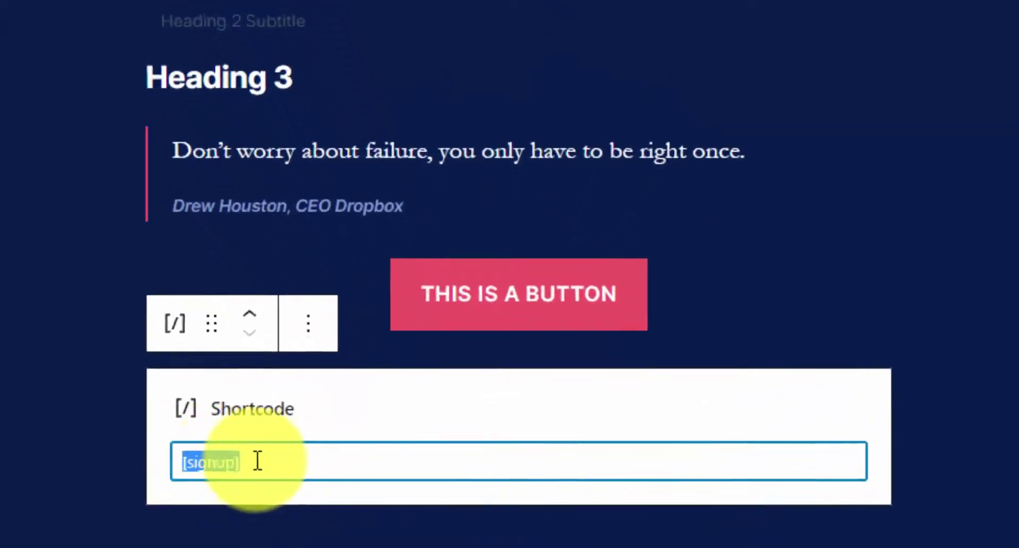
- View the published Image Post and inspect the Mailchimp signup form below the button
{"action": "left_click", "coordinate": [308, 412]}
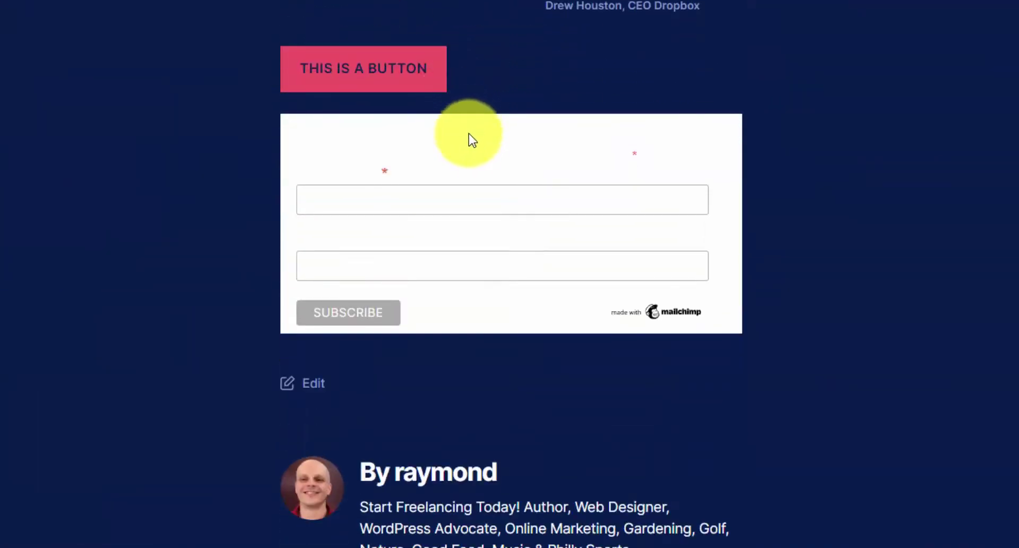
{"action": "scroll", "coordinate": [130, 58], "scroll_direction": "up", "scroll_amount": 5}
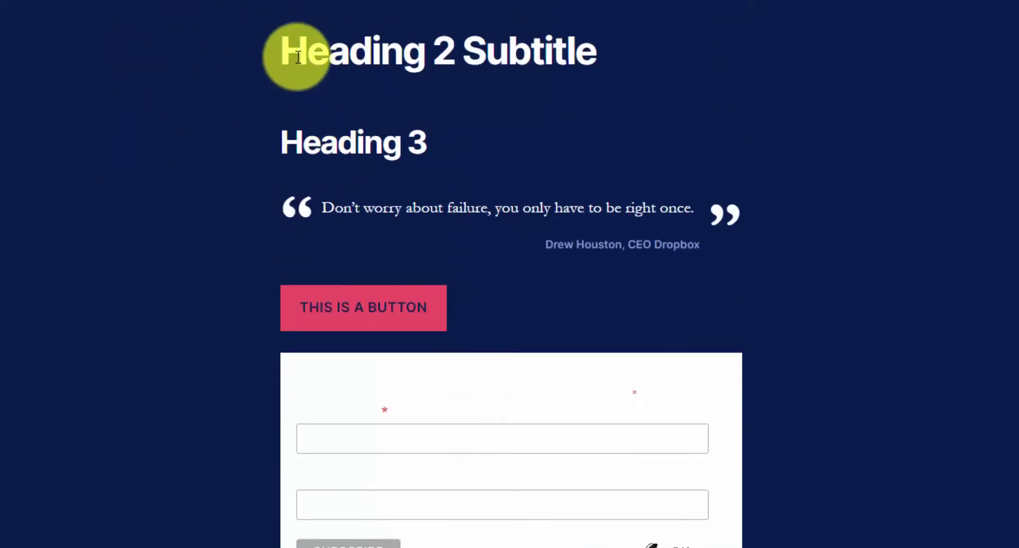
{"action": "scroll", "coordinate": [365, 222], "scroll_direction": "down", "scroll_amount": 3}
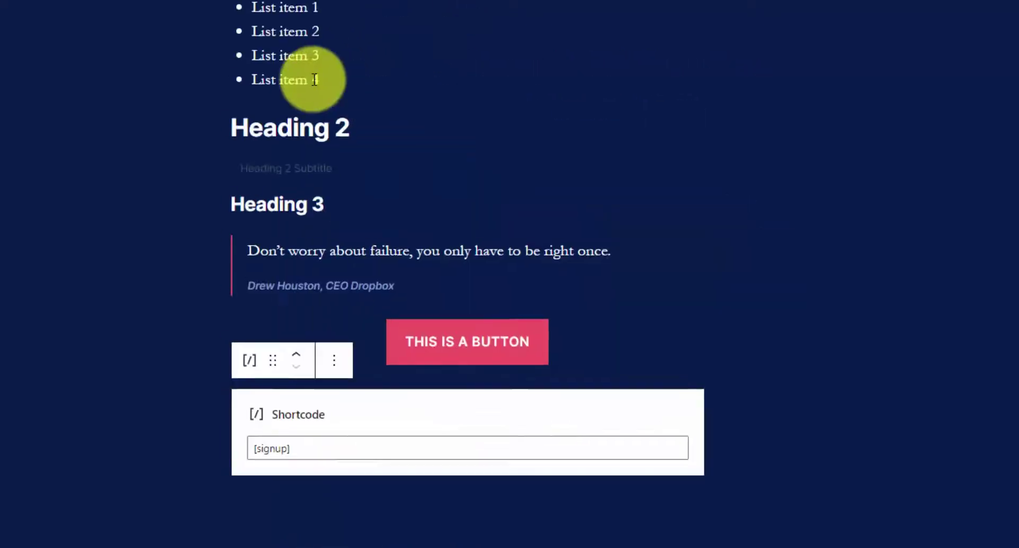
- Return to the WordPress admin and reopen the child theme's functions.php in the Theme File Editor at the signup shortcode code
{"action": "left_click", "coordinate": [16, 29]}
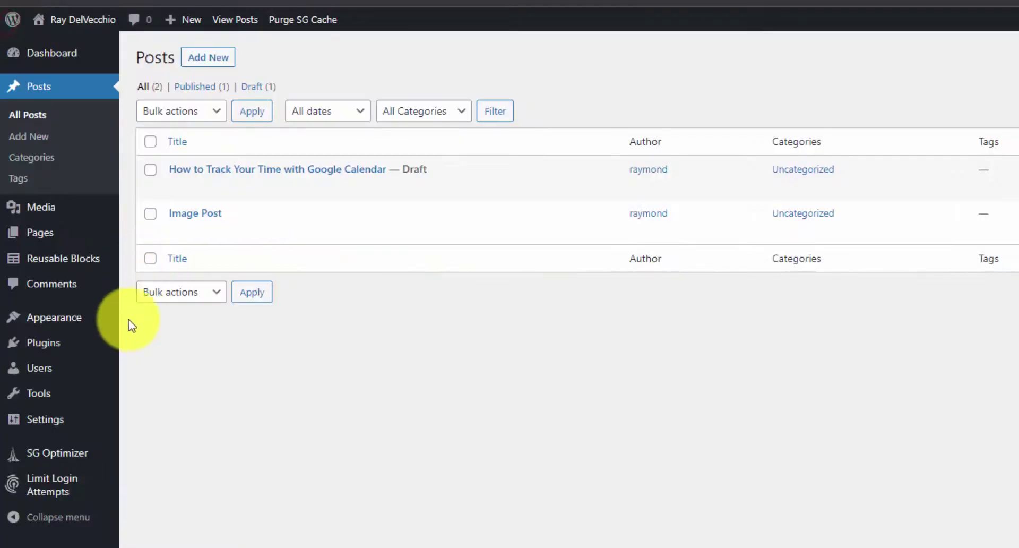
{"action": "mouse_move", "coordinate": [79, 318]}
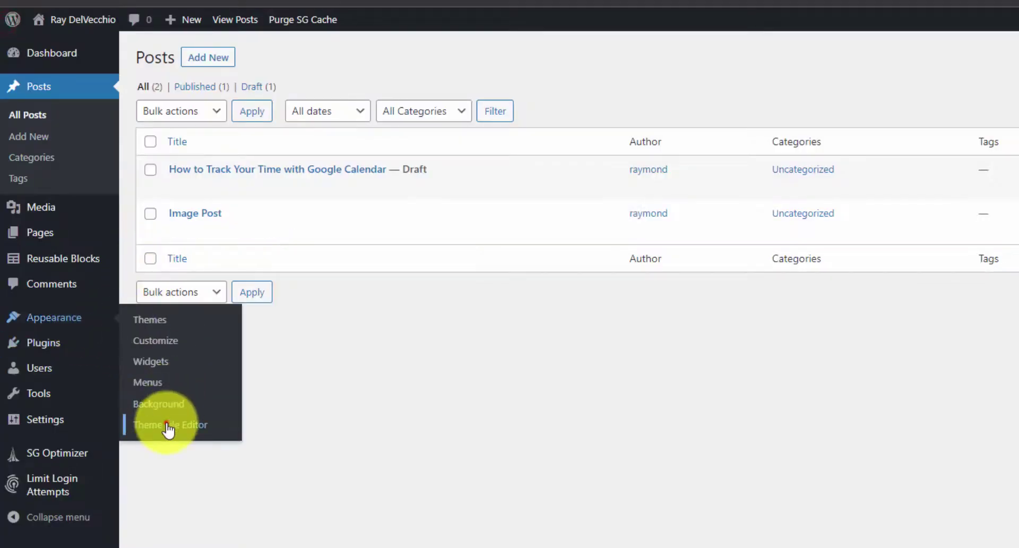
{"action": "left_click", "coordinate": [230, 425]}
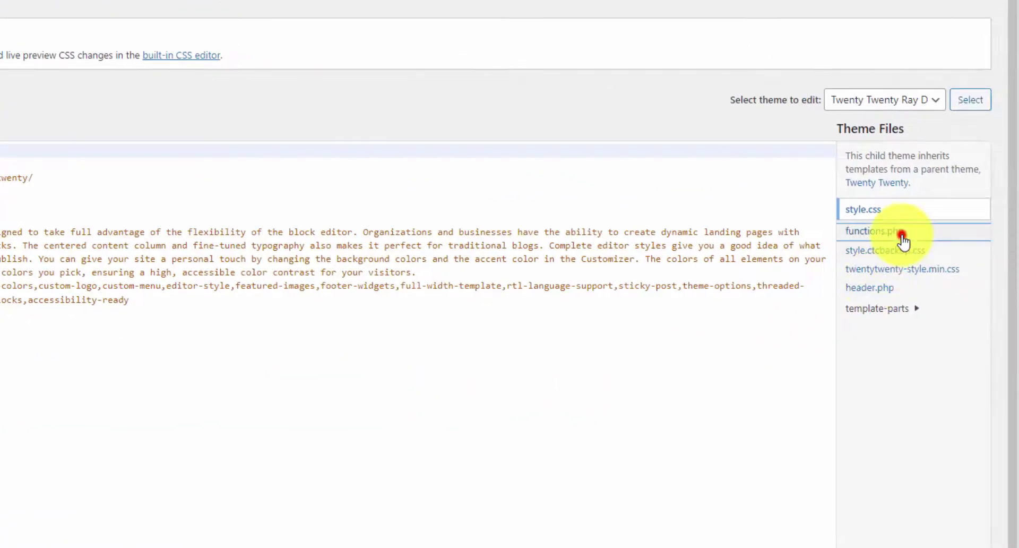
{"action": "left_click", "coordinate": [902, 232]}
{"action": "scroll", "coordinate": [371, 313], "scroll_direction": "down", "scroll_amount": 10}
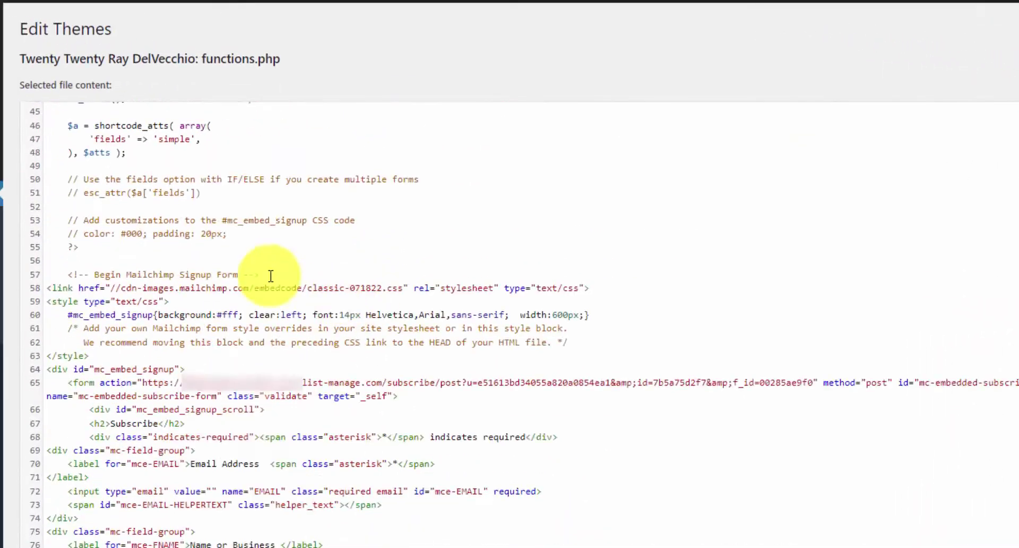
- Copy the declarations color: #000; padding: 20px; from the customization comment above the Mailchimp form code
{"action": "left_click", "coordinate": [241, 232]}
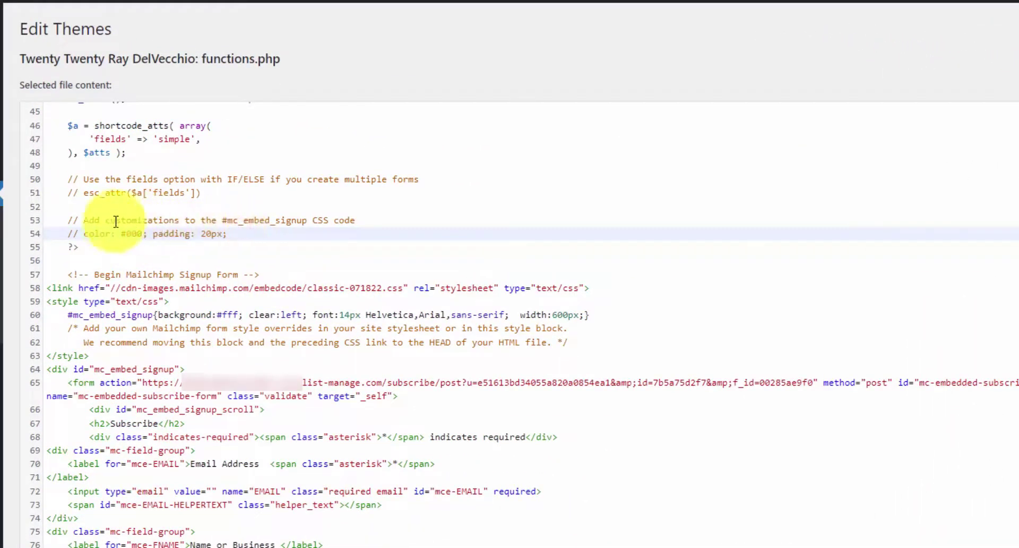
{"action": "left_click", "coordinate": [48, 220]}
{"action": "double_click", "coordinate": [254, 222]}
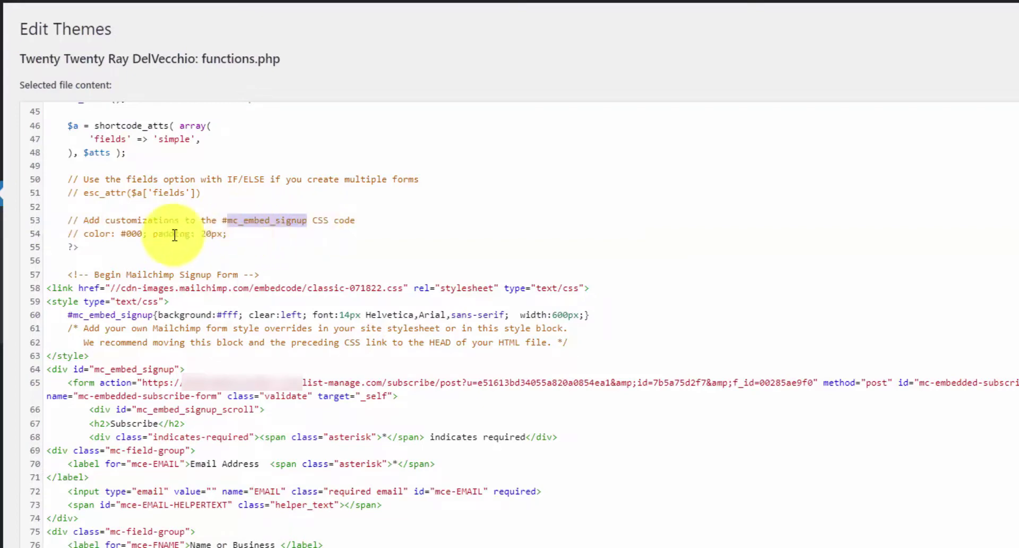
{"action": "left_click_drag", "start_coordinate": [84, 234], "coordinate": [148, 232]}
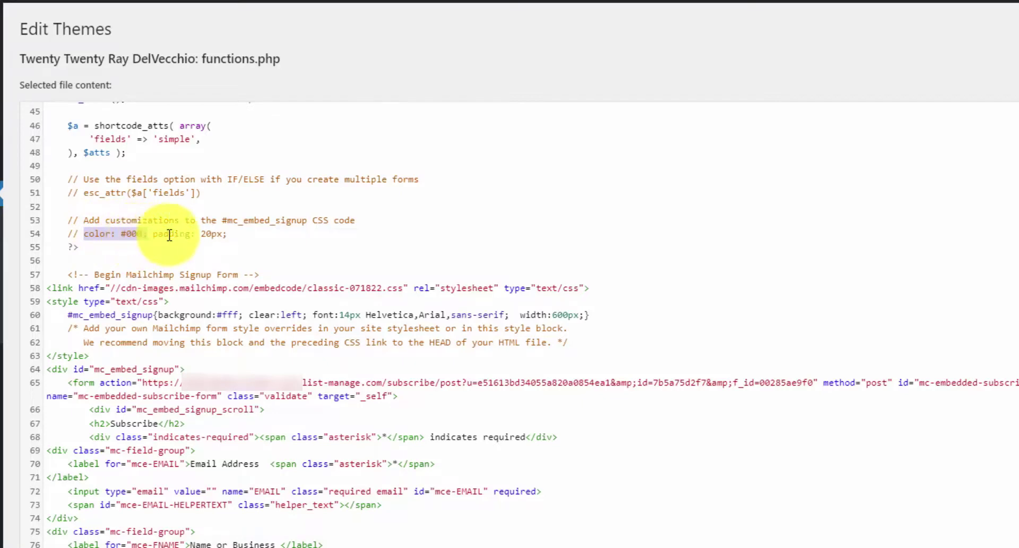
{"action": "left_click_drag", "start_coordinate": [152, 233], "coordinate": [90, 235]}
{"action": "key", "text": "ctrl+c"}
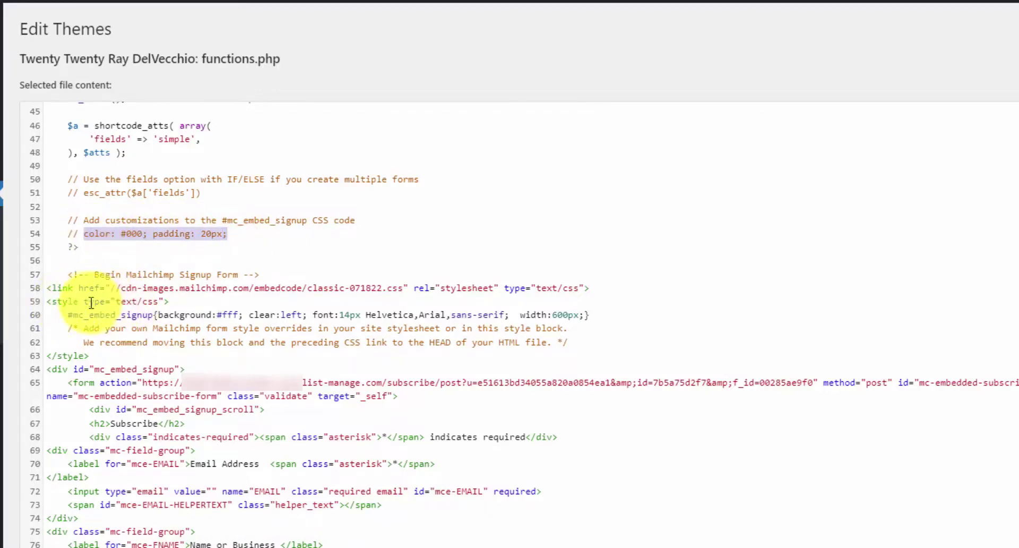
- Paste the copied color and padding declarations at the start of the #mc_embed_signup CSS rule, followed by a space before background
{"action": "left_click_drag", "start_coordinate": [46, 301], "coordinate": [567, 343]}
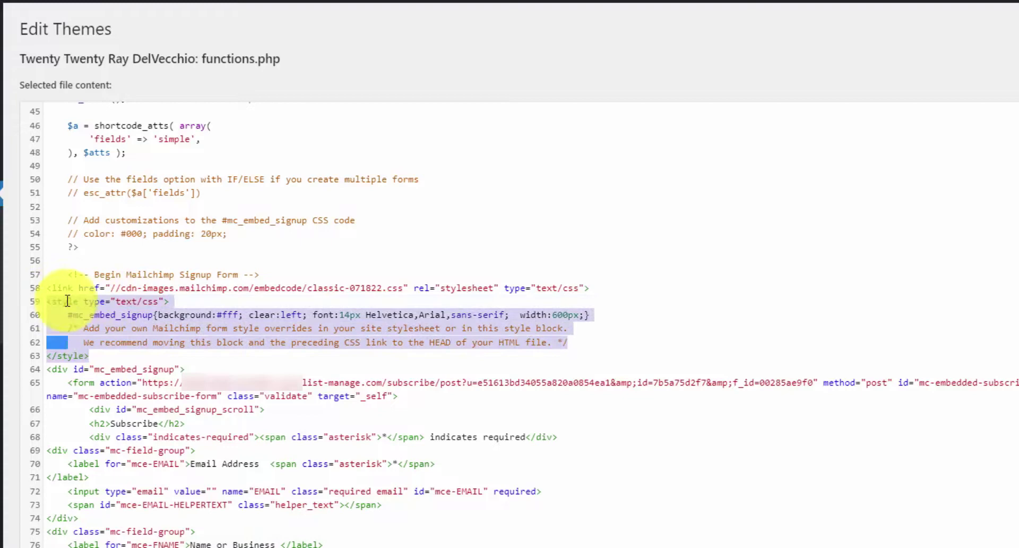
{"action": "left_click", "coordinate": [64, 300]}
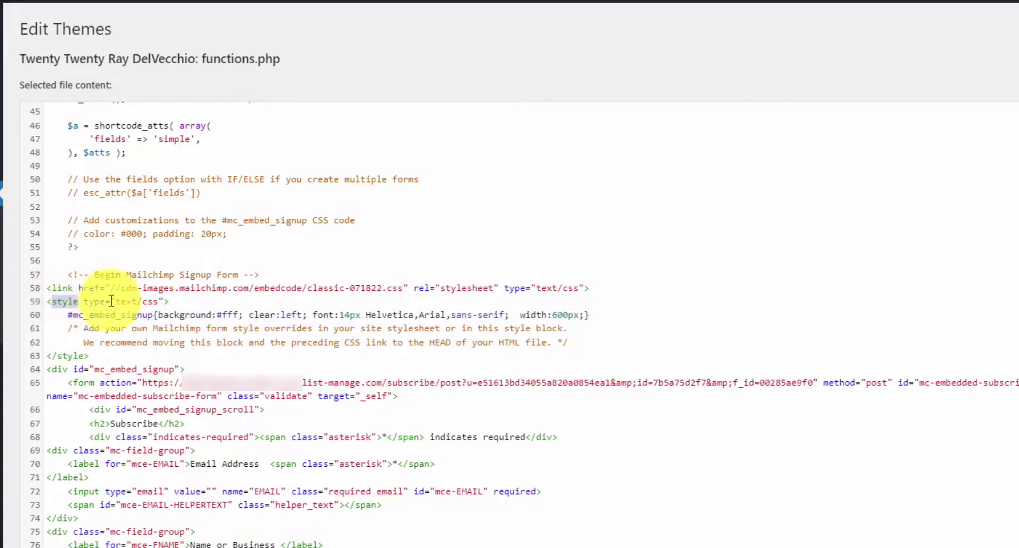
{"action": "left_click", "coordinate": [159, 315]}
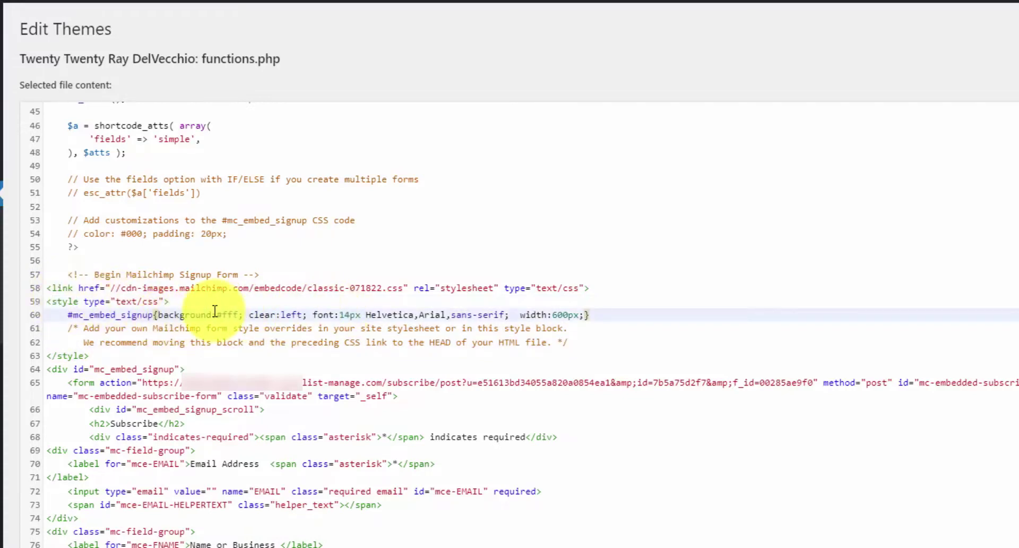
{"action": "key", "text": "ctrl+v"}
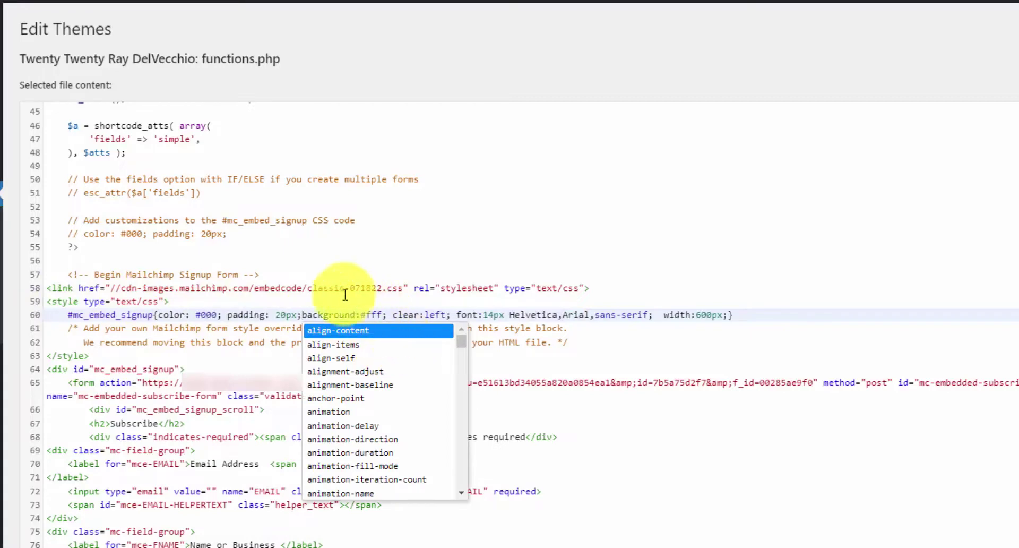
{"action": "double_click", "coordinate": [309, 314]}
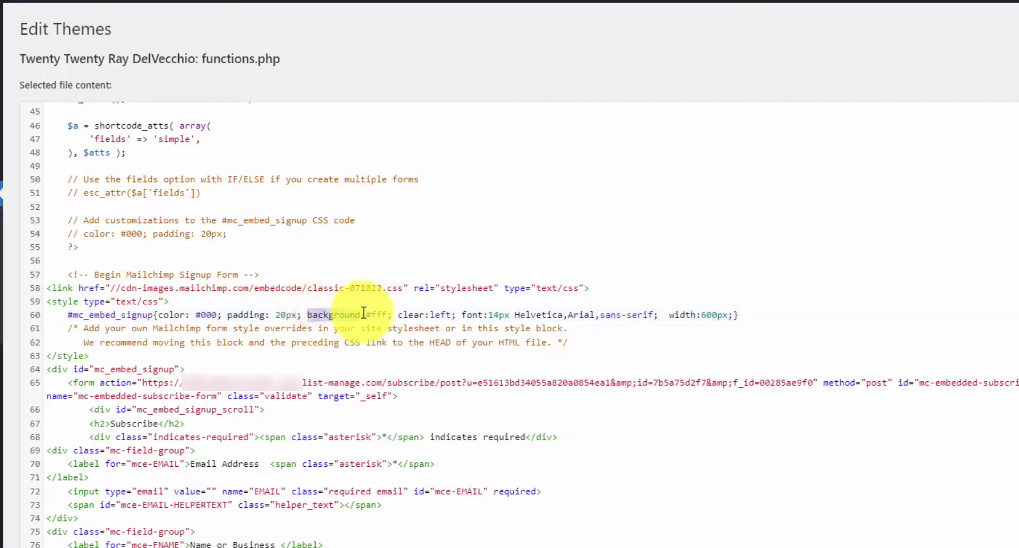
- Review the font and width values in the #mc_embed_signup rule, save functions.php and reload the published Image Post
{"action": "double_click", "coordinate": [499, 314]}
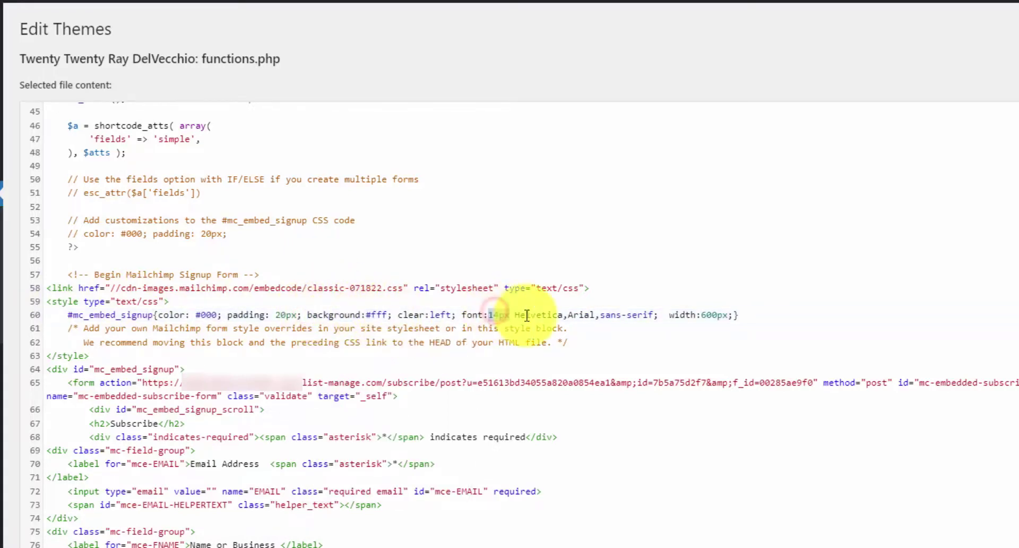
{"action": "double_click", "coordinate": [538, 315]}
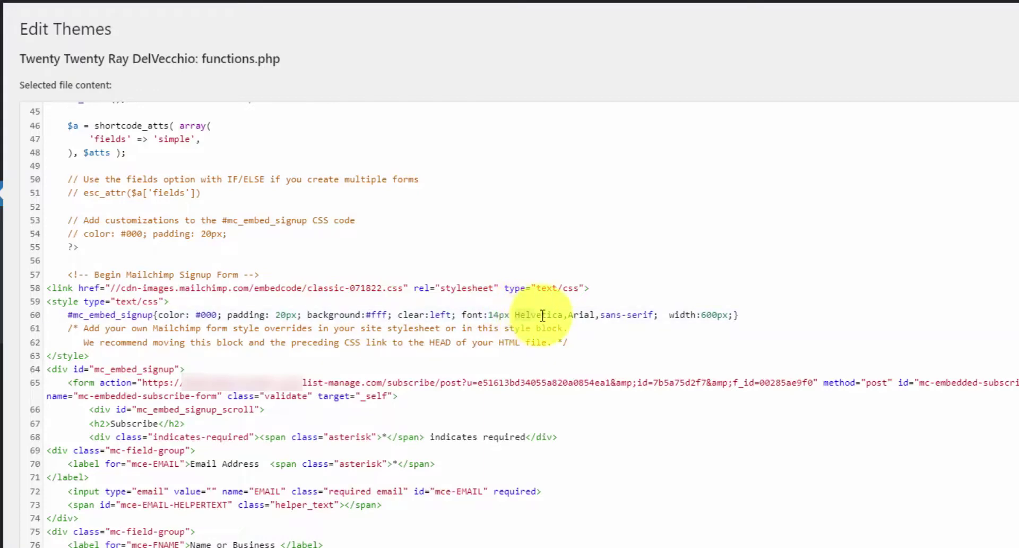
{"action": "left_click_drag", "start_coordinate": [578, 314], "coordinate": [661, 316]}
{"action": "left_click", "coordinate": [665, 316]}
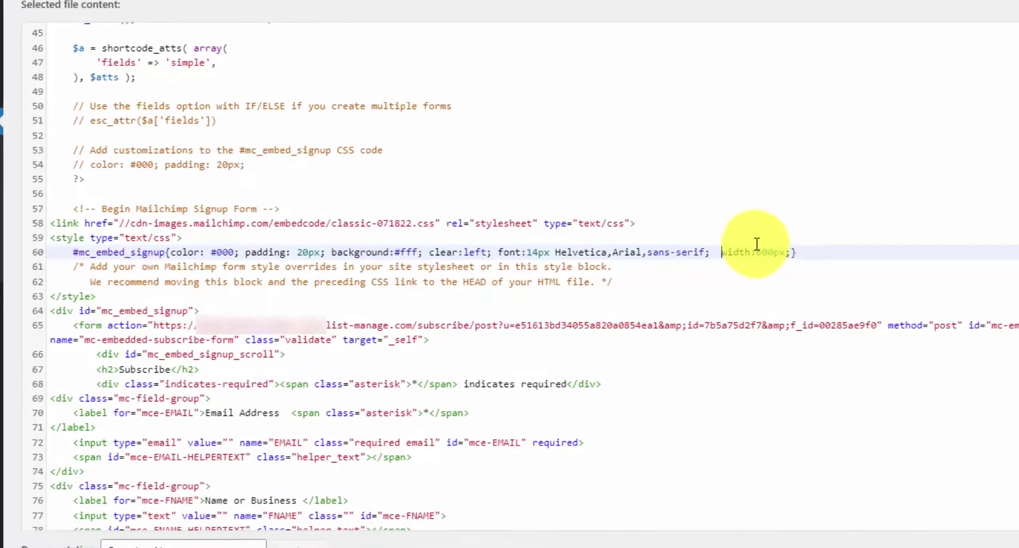
{"action": "left_click", "coordinate": [88, 506]}
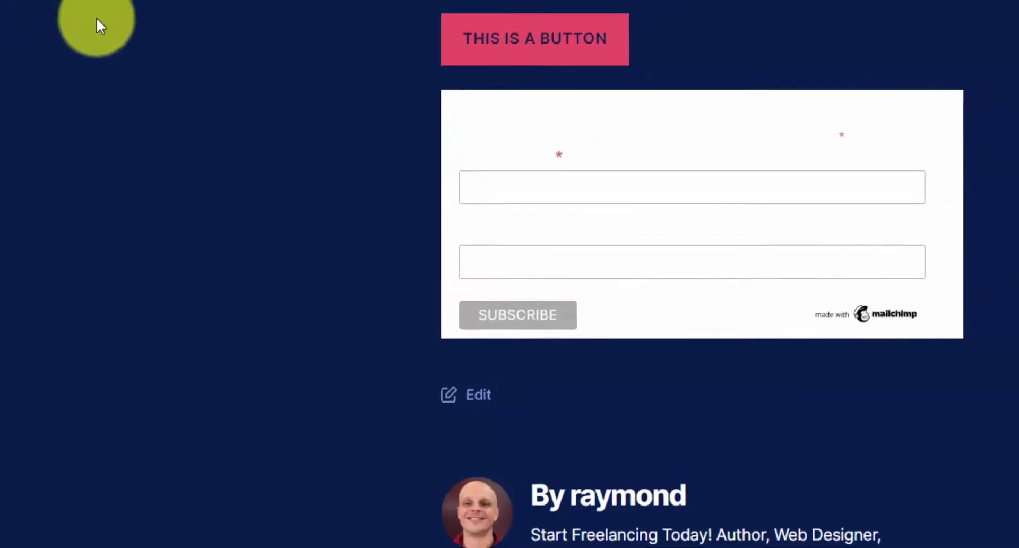
{"action": "right_click", "coordinate": [97, 21]}
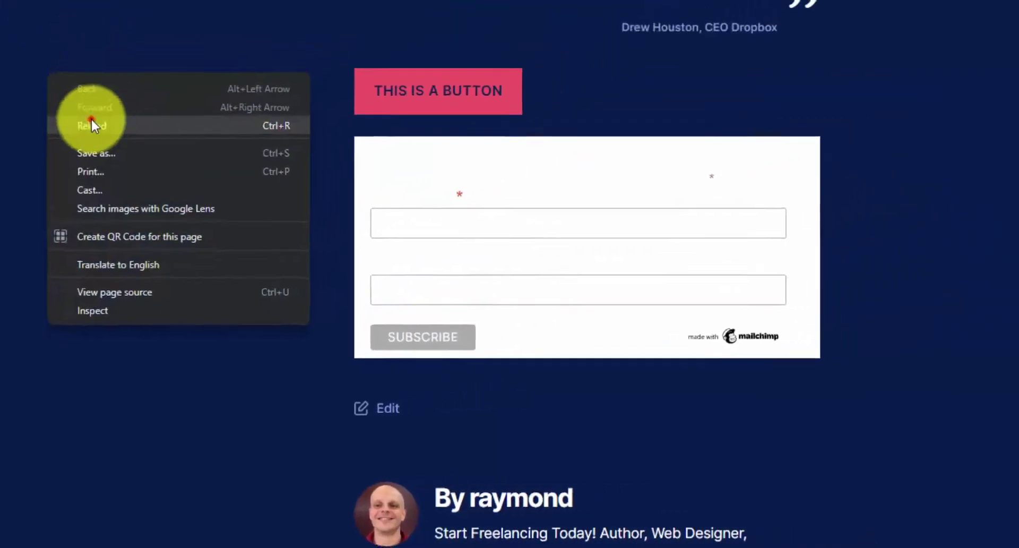
{"action": "left_click", "coordinate": [89, 124]}
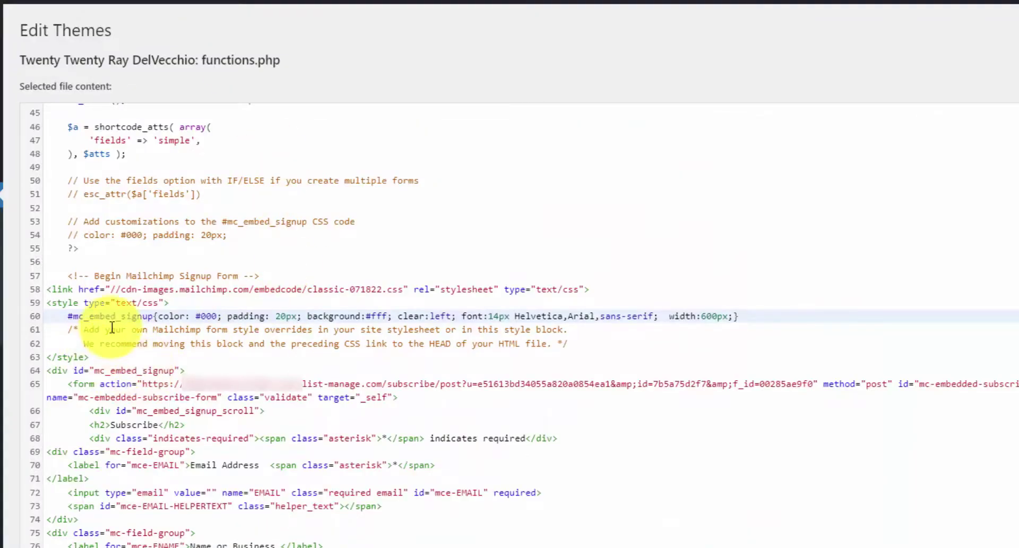
- Select the entire embedded Mailchimp form code in functions.php, from its End comment back to its Begin comment
{"action": "scroll", "coordinate": [112, 327], "scroll_direction": "down", "scroll_amount": 3}
{"action": "scroll", "coordinate": [112, 327], "scroll_direction": "down", "scroll_amount": 3}
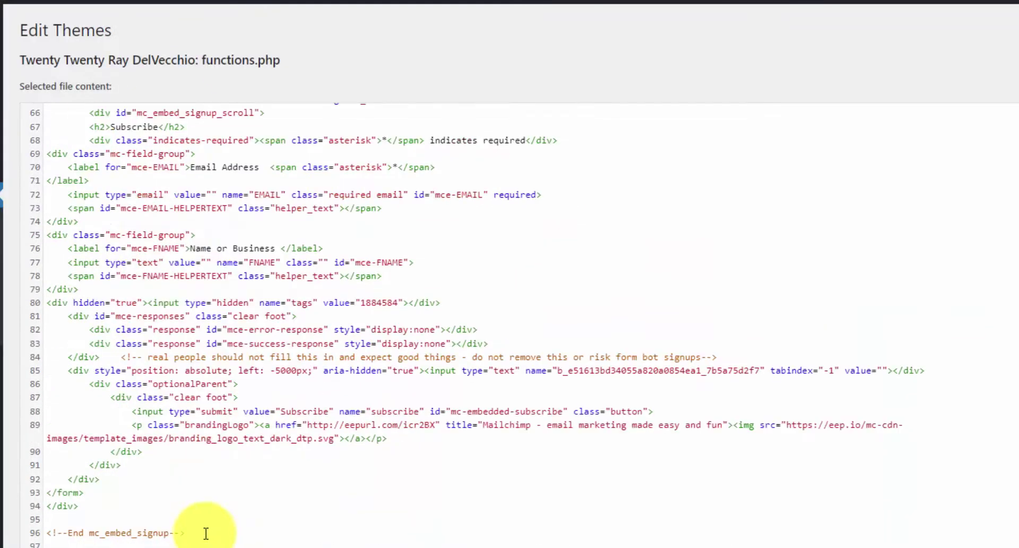
{"action": "left_click_drag", "start_coordinate": [202, 533], "coordinate": [75, 395]}
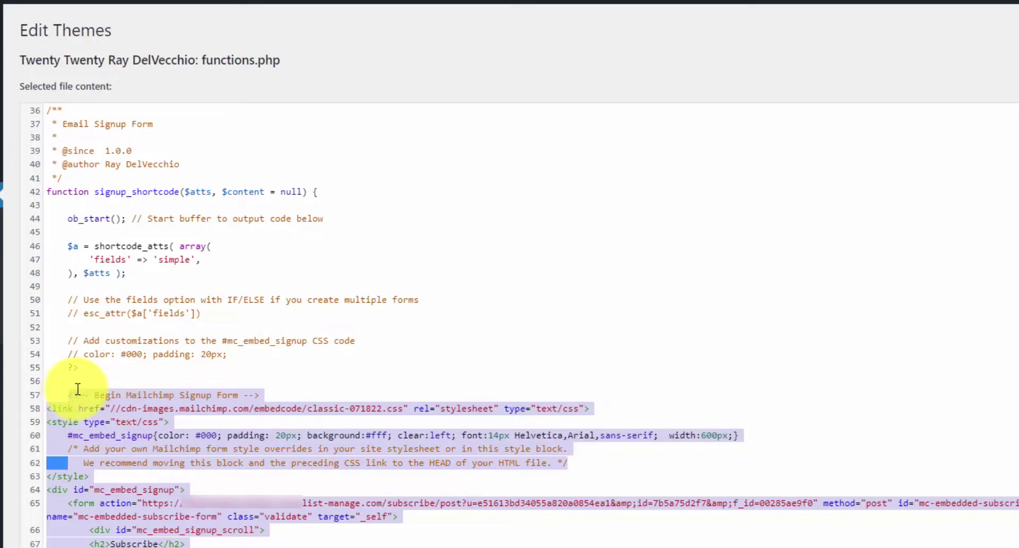
- Open the About page for editing from the list of all pages
{"action": "mouse_move", "coordinate": [59, 130]}
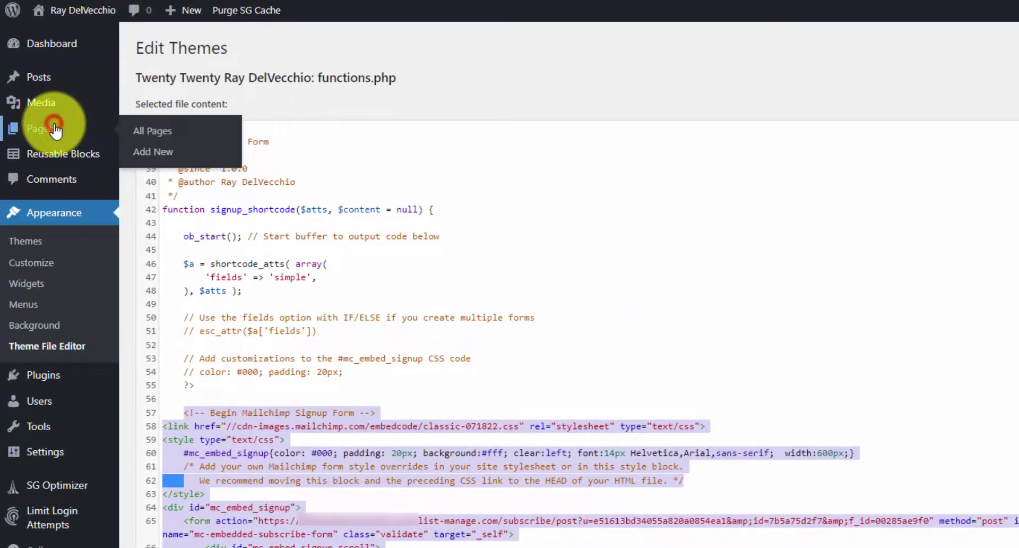
{"action": "left_click", "coordinate": [55, 129]}
{"action": "left_click", "coordinate": [181, 159]}
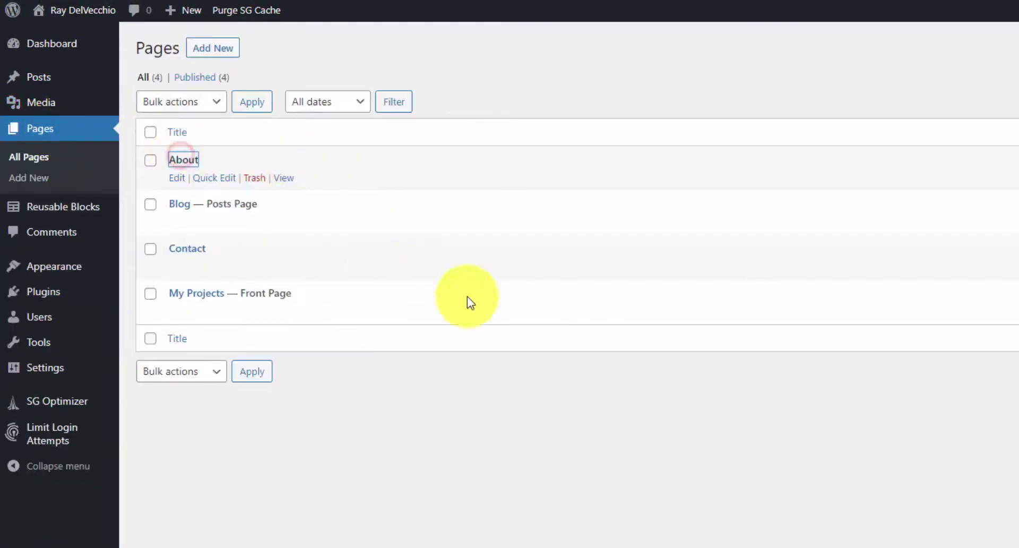
- Insert a Custom HTML block after the last text paragraph, just above the Get My Book! heading
{"action": "scroll", "coordinate": [569, 312], "scroll_direction": "down", "scroll_amount": 10}
{"action": "scroll", "coordinate": [565, 259], "scroll_direction": "down", "scroll_amount": 4}
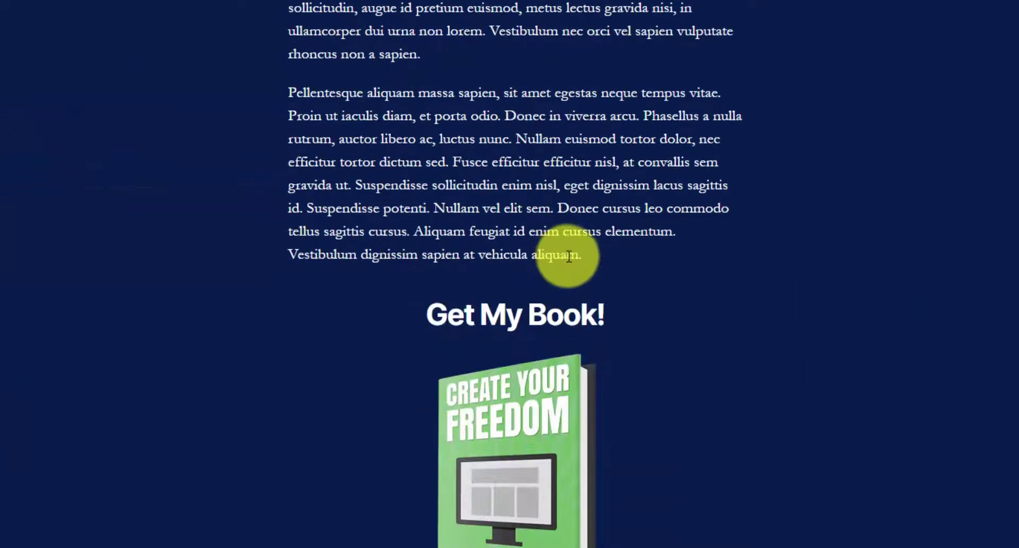
{"action": "left_click", "coordinate": [598, 254]}
{"action": "key", "text": "Return"}
{"action": "type", "text": "/"}
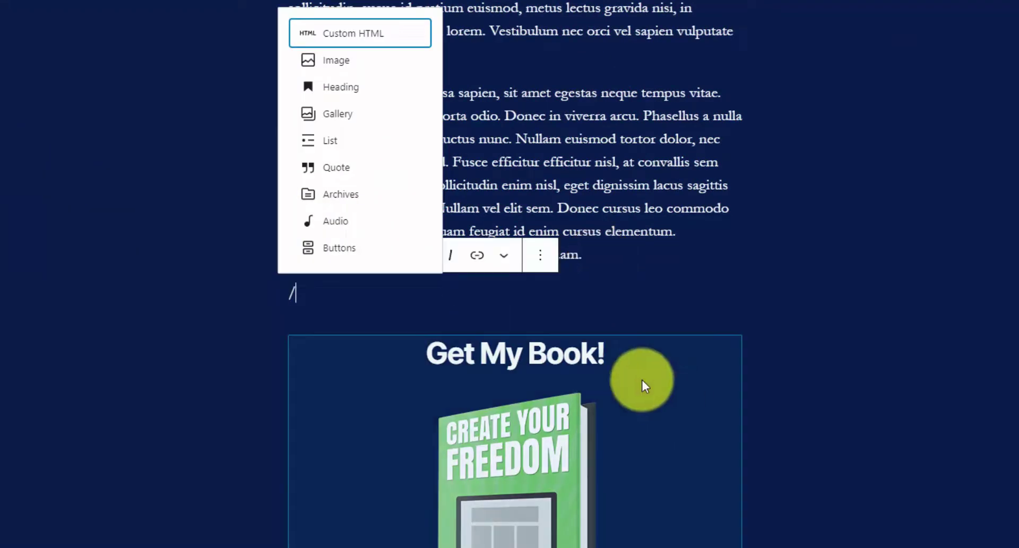
{"action": "left_click", "coordinate": [389, 38]}
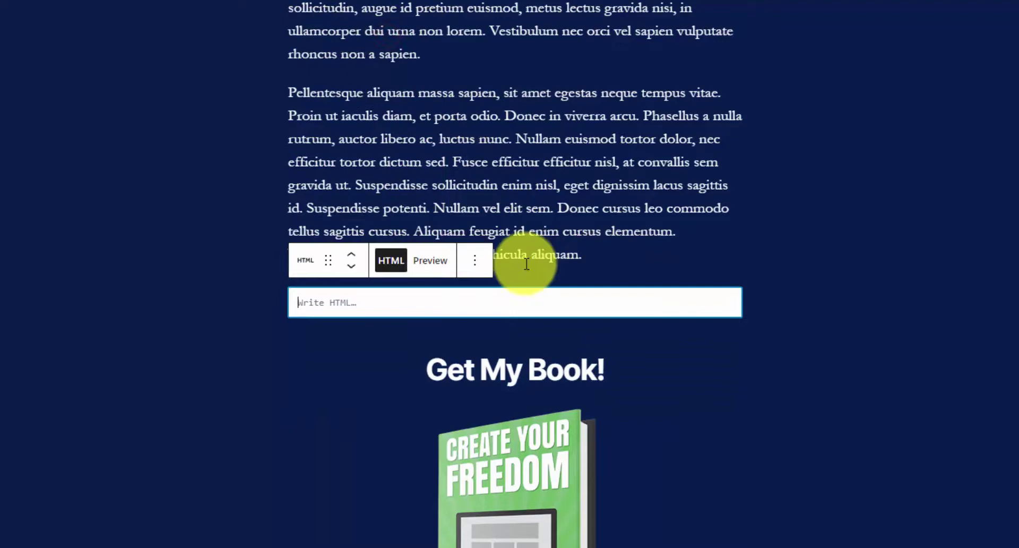
- Paste the copied Mailchimp form code into the Custom HTML block, review its beginning and look through the published About page
{"action": "left_click", "coordinate": [364, 304]}
{"action": "key", "text": "ctrl+v"}
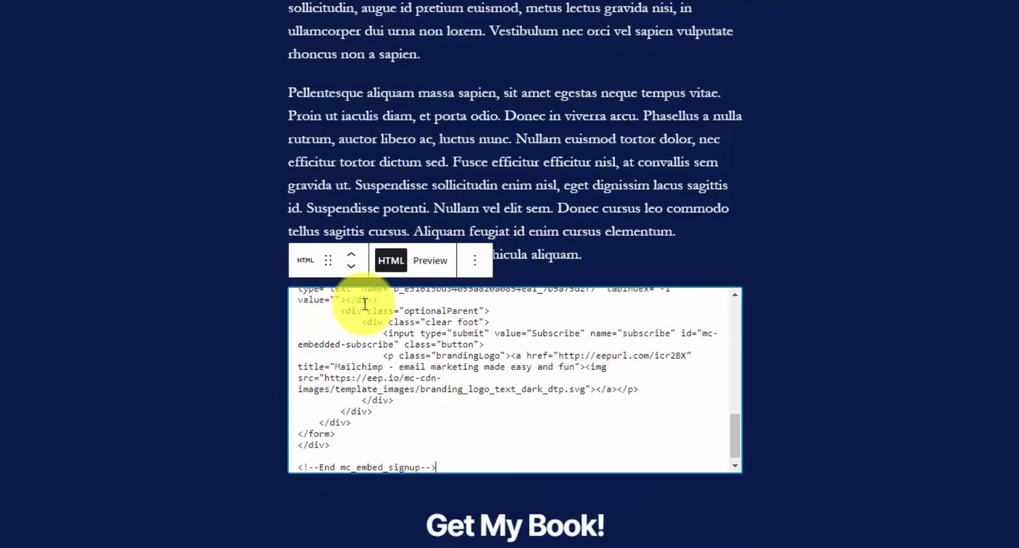
{"action": "left_click_drag", "start_coordinate": [735, 449], "coordinate": [741, 324]}
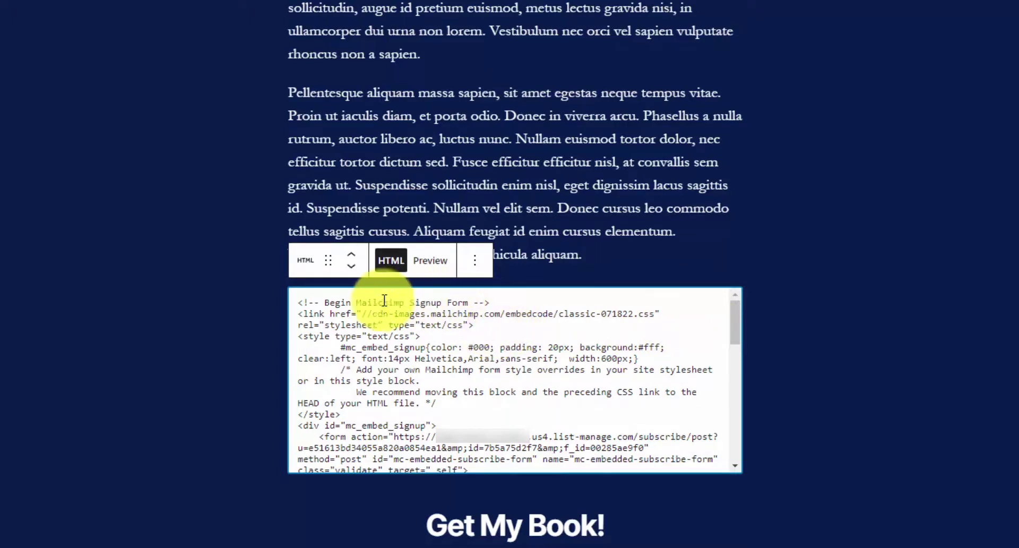
{"action": "left_click", "coordinate": [489, 327]}
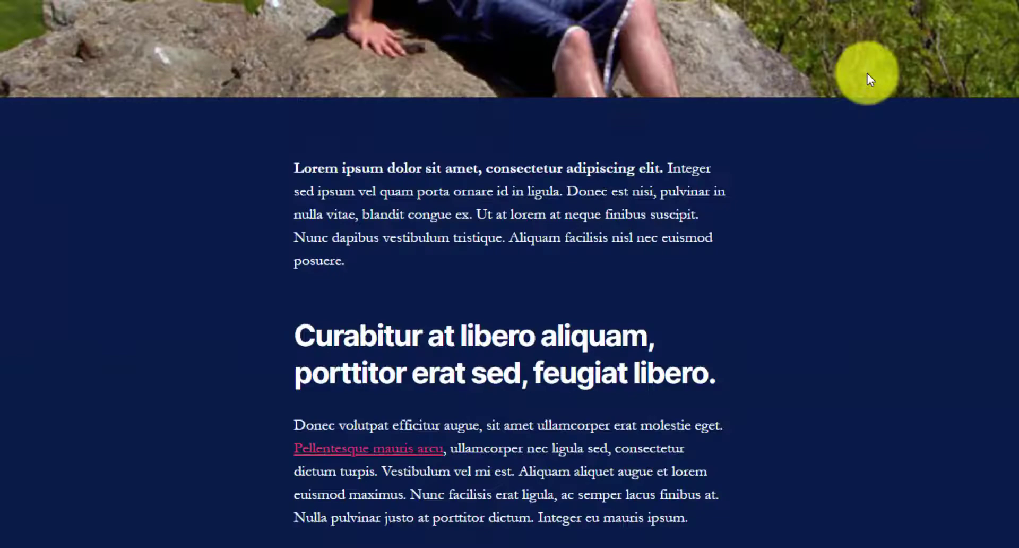
{"action": "scroll", "coordinate": [867, 73], "scroll_direction": "down", "scroll_amount": 15}
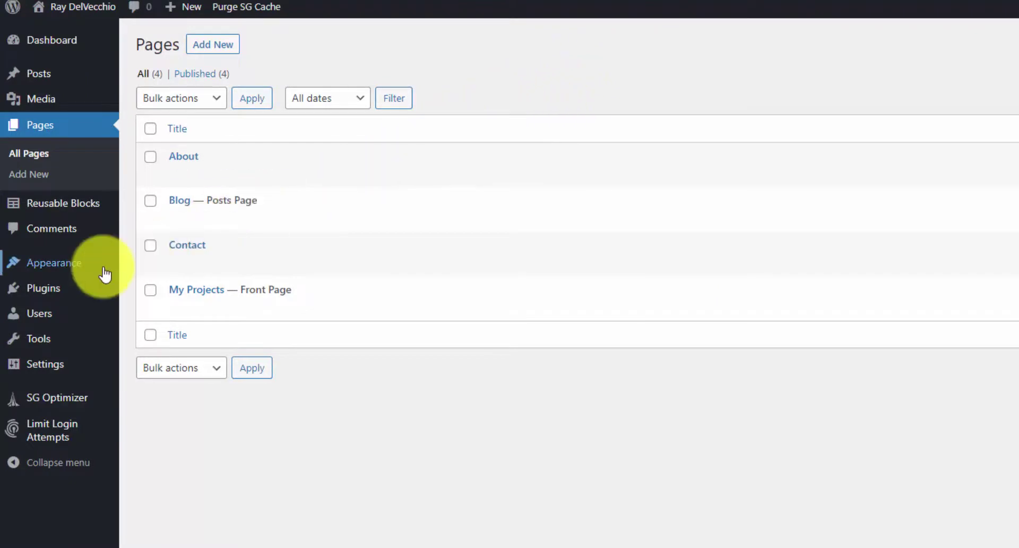
- Open the child theme's header.php in the Theme File Editor and look through its header and navigation markup
{"action": "mouse_move", "coordinate": [106, 274]}
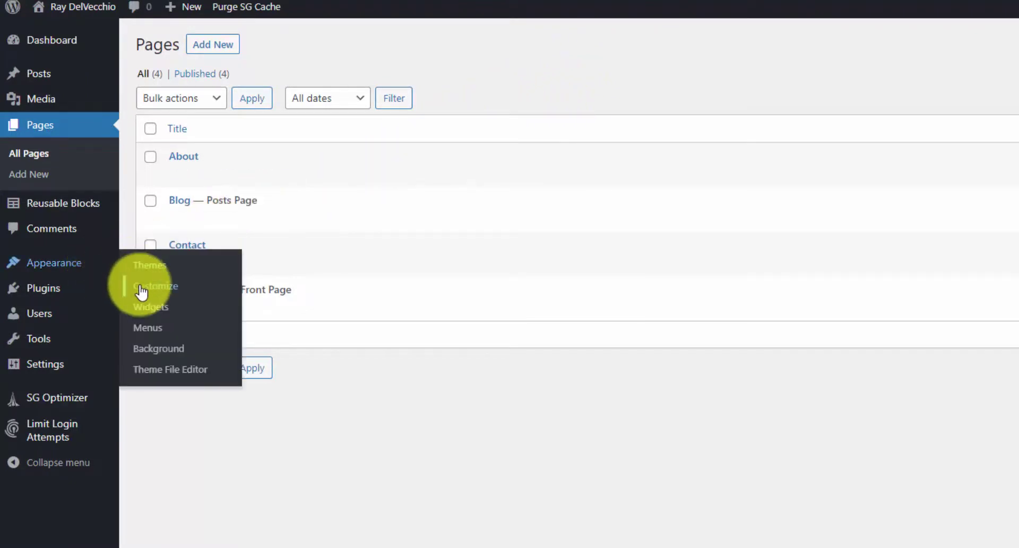
{"action": "left_click", "coordinate": [159, 369]}
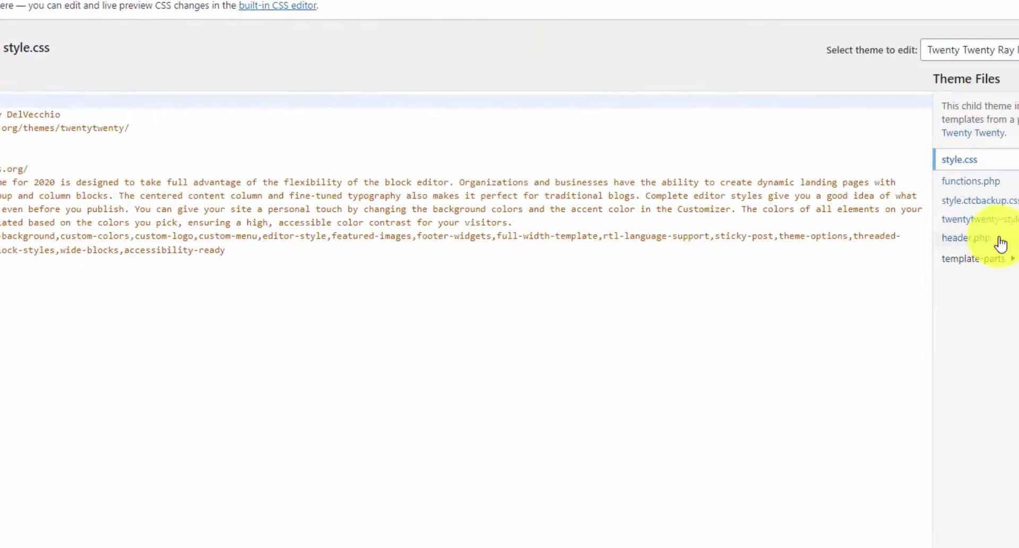
{"action": "left_click", "coordinate": [997, 240]}
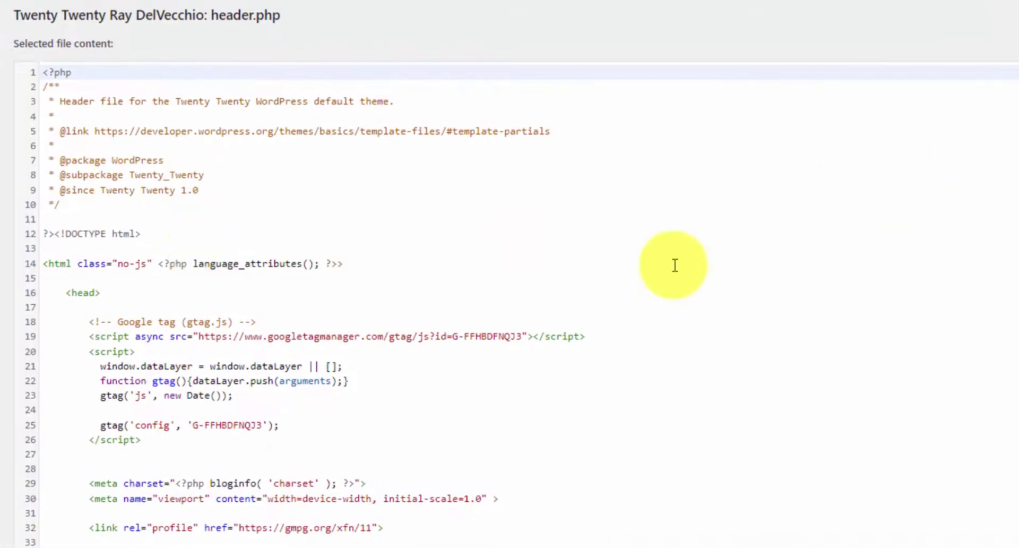
{"action": "scroll", "coordinate": [685, 270], "scroll_direction": "down", "scroll_amount": 15}
{"action": "scroll", "coordinate": [699, 280], "scroll_direction": "down", "scroll_amount": 12}
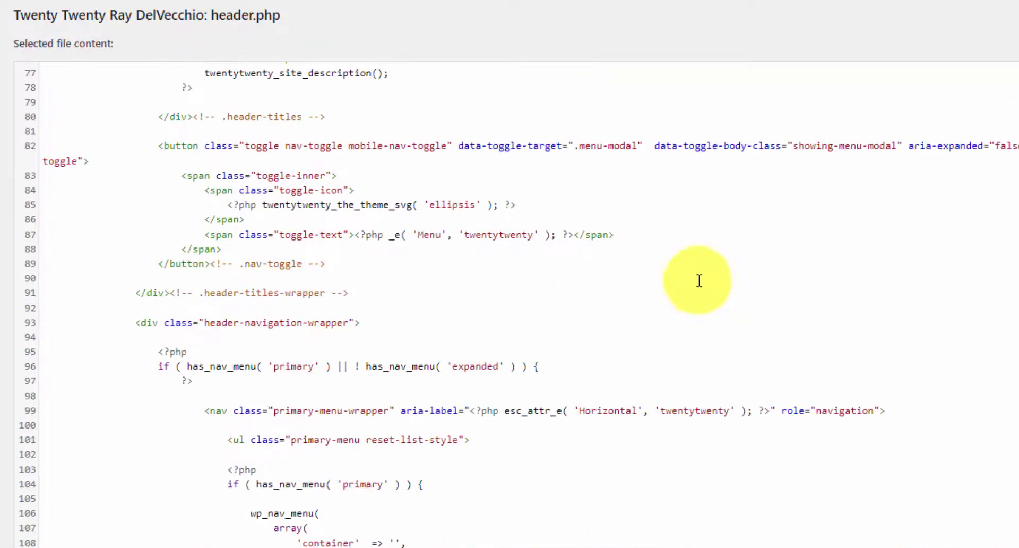
{"action": "scroll", "coordinate": [797, 209], "scroll_direction": "up", "scroll_amount": 7}
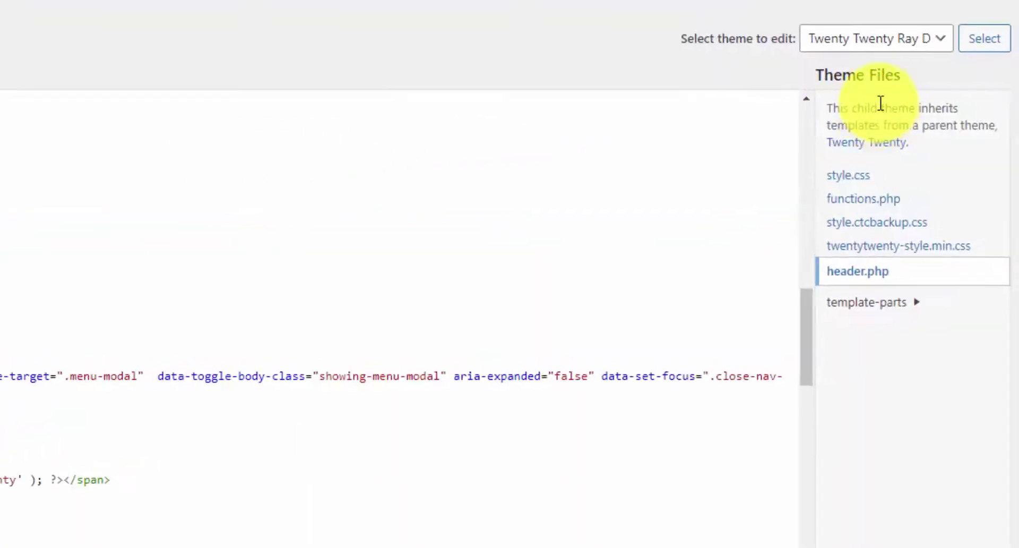
- Switch the theme being edited to the parent theme Twenty Twenty
{"action": "left_click", "coordinate": [915, 39]}
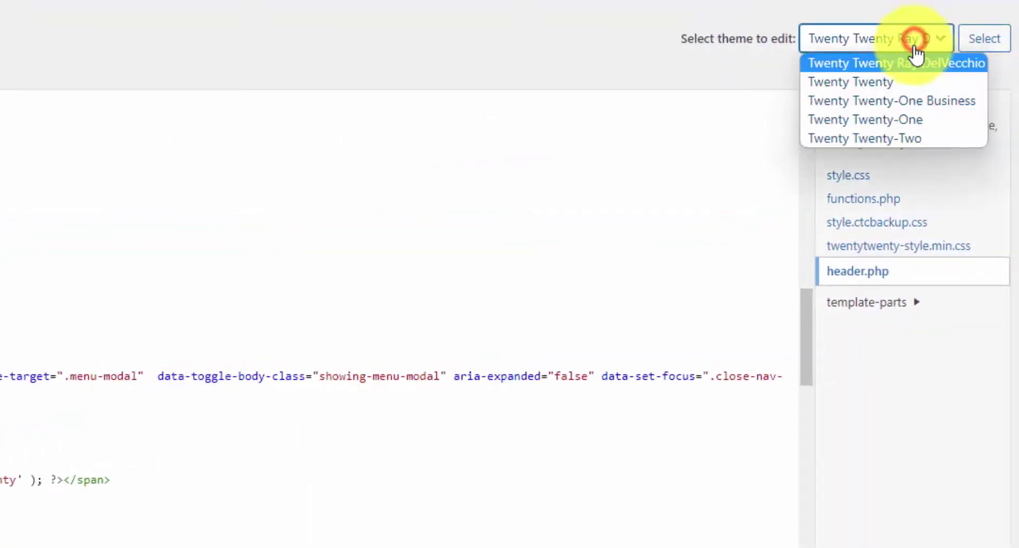
{"action": "left_click", "coordinate": [918, 81]}
{"action": "left_click", "coordinate": [991, 40]}
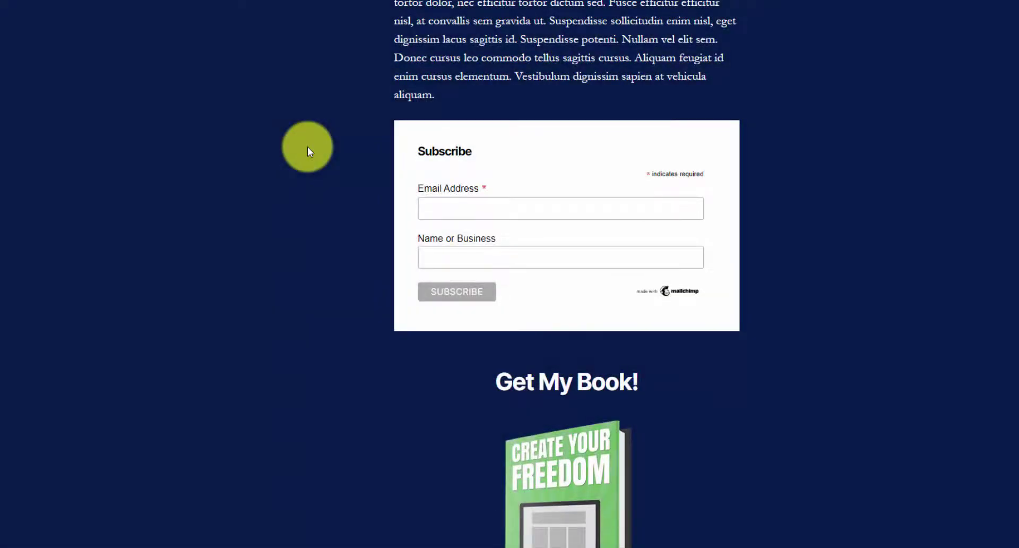
- Enter a placeholder e-mail name followed by a plus sign and the suffix anything in the signup form's Email Address field
{"action": "left_click", "coordinate": [482, 218]}
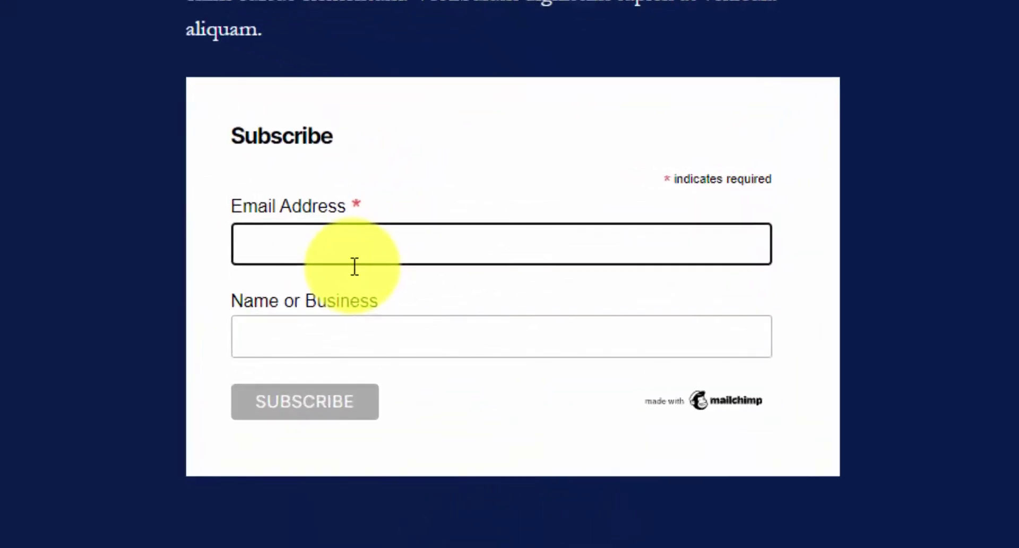
{"action": "type", "text": "your.email+"}
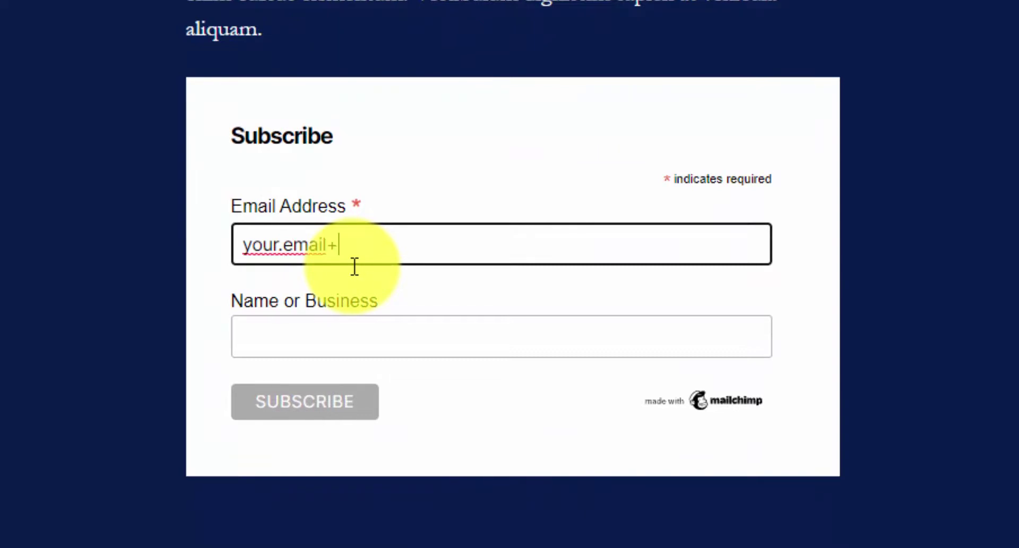
{"action": "type", "text": "anything"}
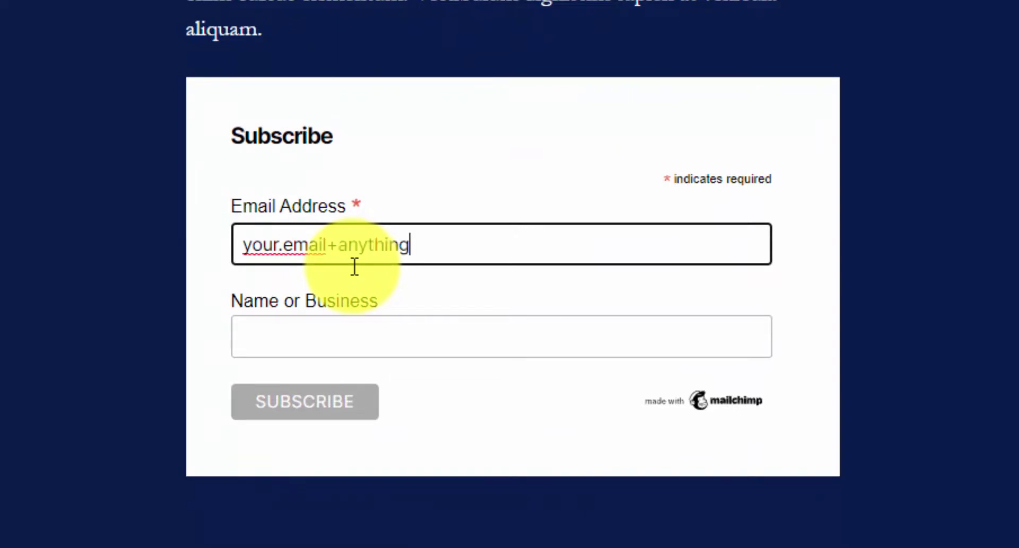
- Replace the suffix anything after the plus sign in the Email Address field with test1
{"action": "key", "text": "BackSpace"}
{"action": "key", "text": "BackSpace"}
{"action": "key", "text": "BackSpace"}
{"action": "key", "text": "BackSpace"}
{"action": "key", "text": "BackSpace"}
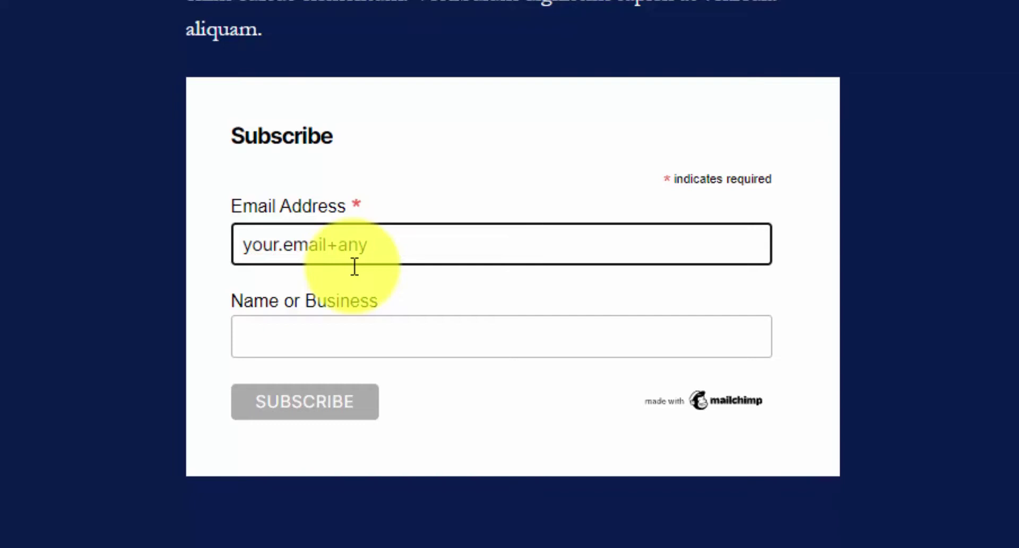
{"action": "key", "text": "BackSpace"}
{"action": "key", "text": "BackSpace"}
{"action": "key", "text": "BackSpace"}
{"action": "type", "text": "test1"}
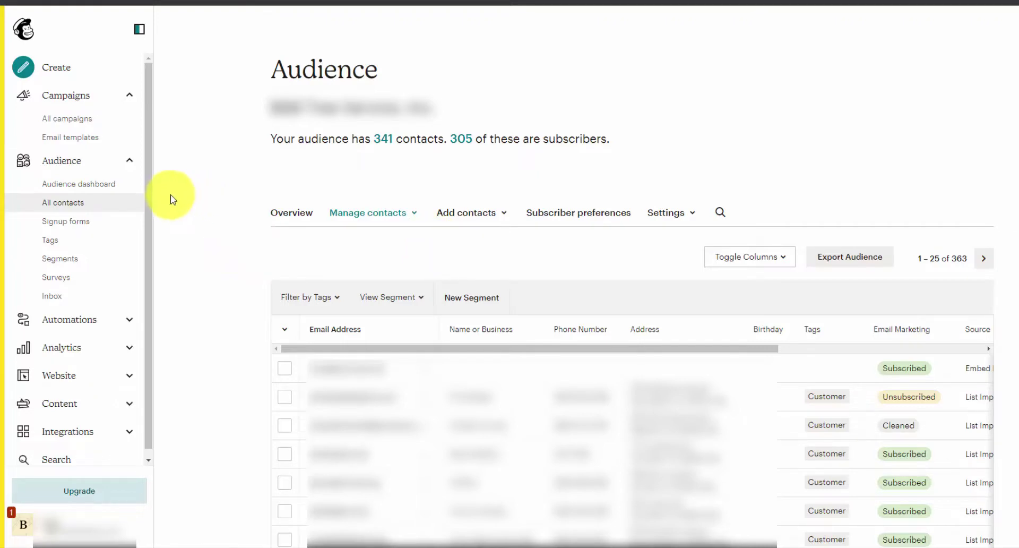
- Switch to Mailchimp, open the Form builder from the audience's signup forms and display the Confirmation thank you page settings
{"action": "left_click", "coordinate": [91, 219]}
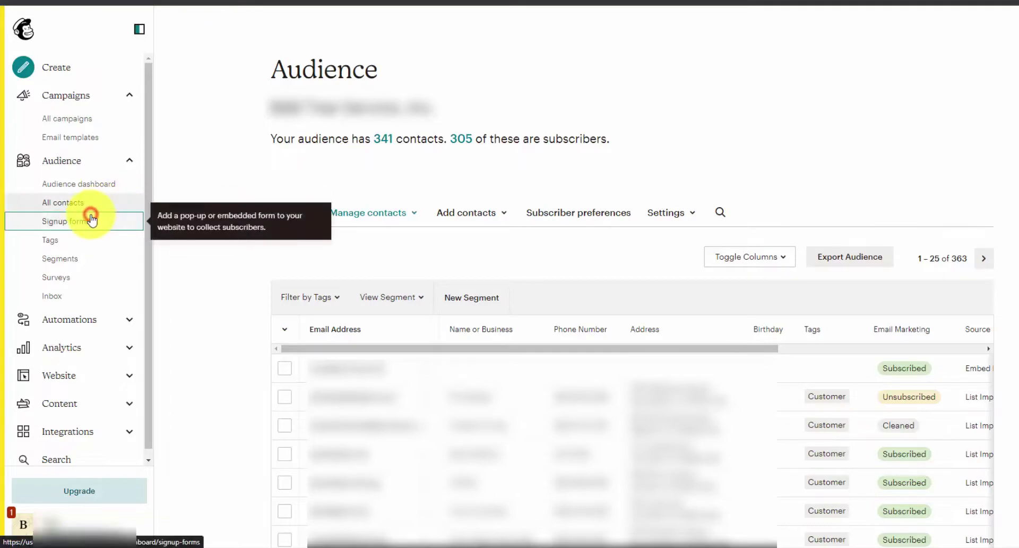
{"action": "left_click", "coordinate": [335, 268]}
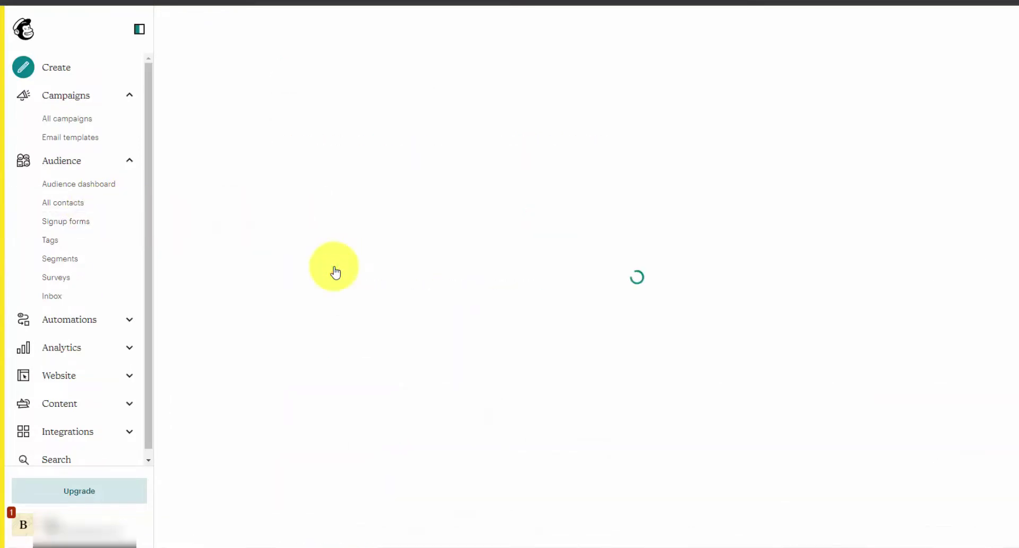
{"action": "left_click", "coordinate": [509, 322]}
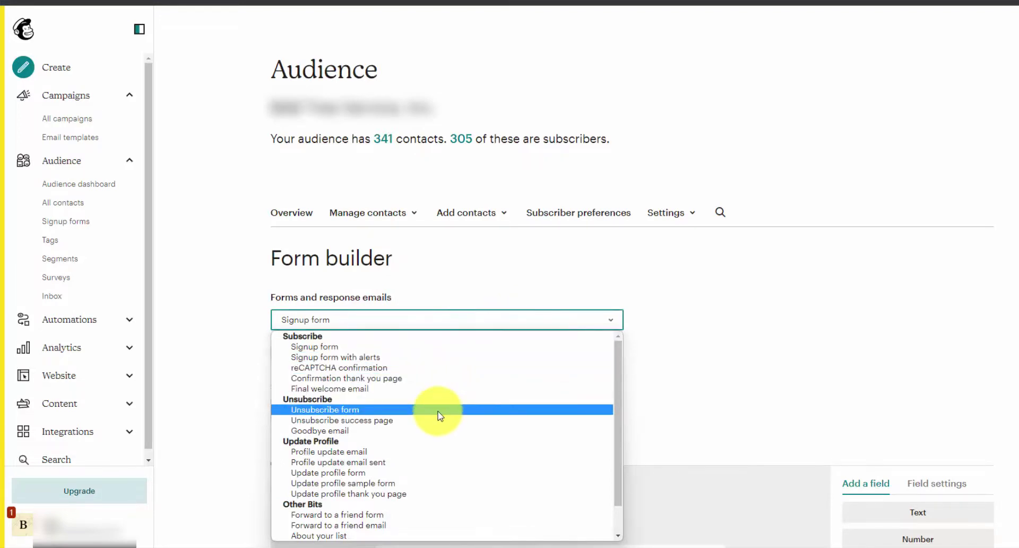
{"action": "left_click", "coordinate": [442, 379]}
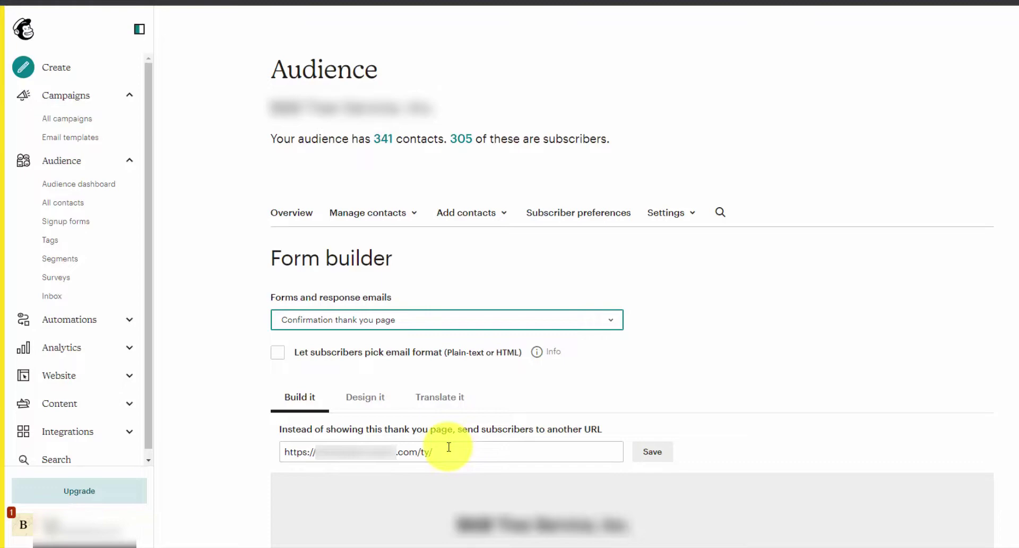
- Open the Automations overview in Mailchimp and look over the popular pre-built customer journeys
{"action": "left_click", "coordinate": [144, 323]}
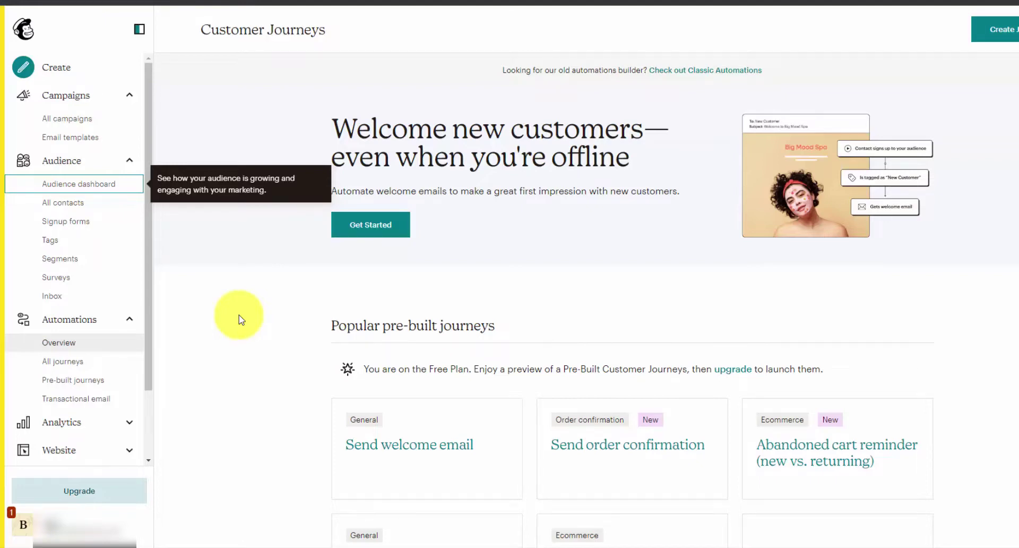
{"action": "scroll", "coordinate": [200, 346], "scroll_direction": "down", "scroll_amount": 2}
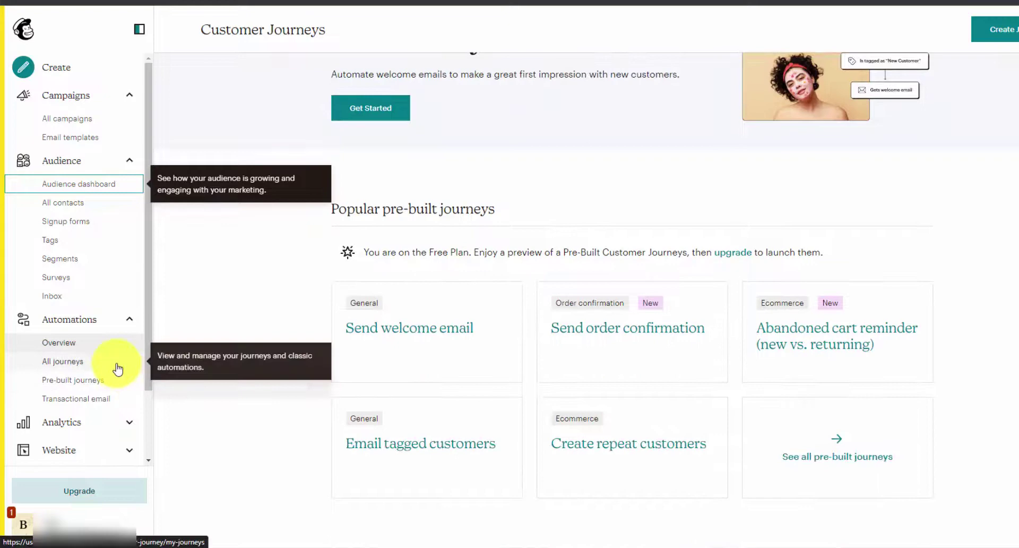